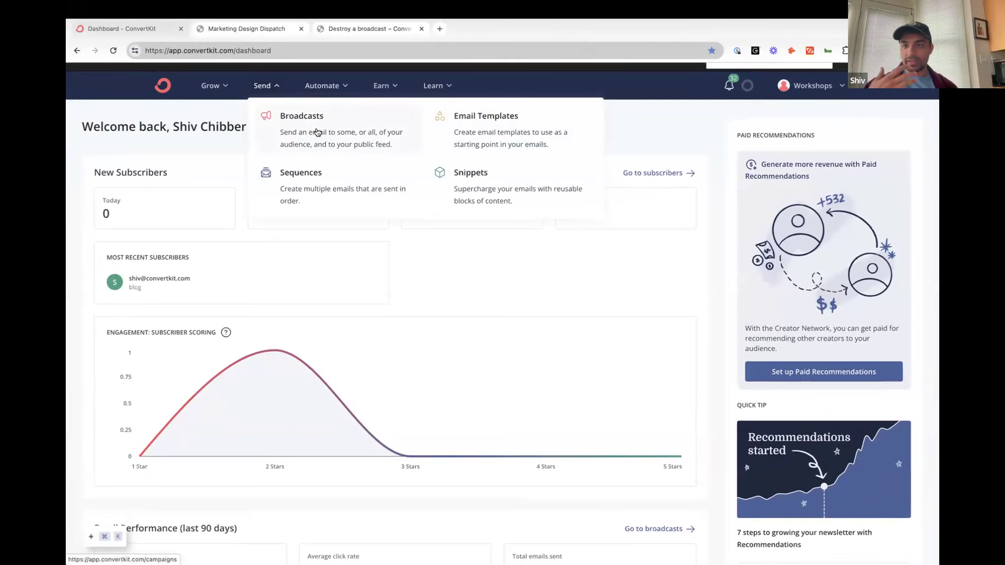
# Step: Open the account's broadcasts and create a new broadcast
pyautogui.moveTo(341, 130)
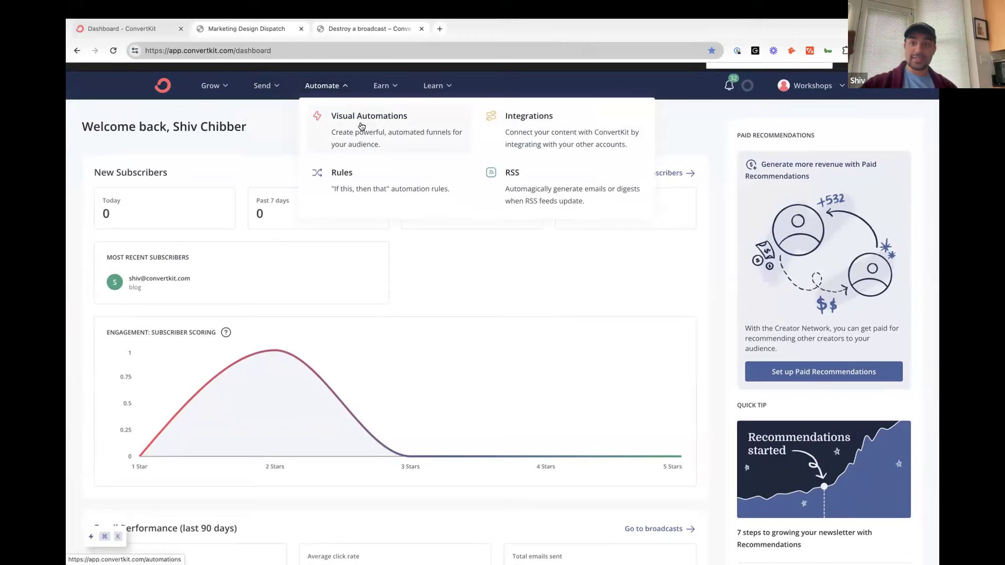
pyautogui.click(271, 86)
pyautogui.click(291, 116)
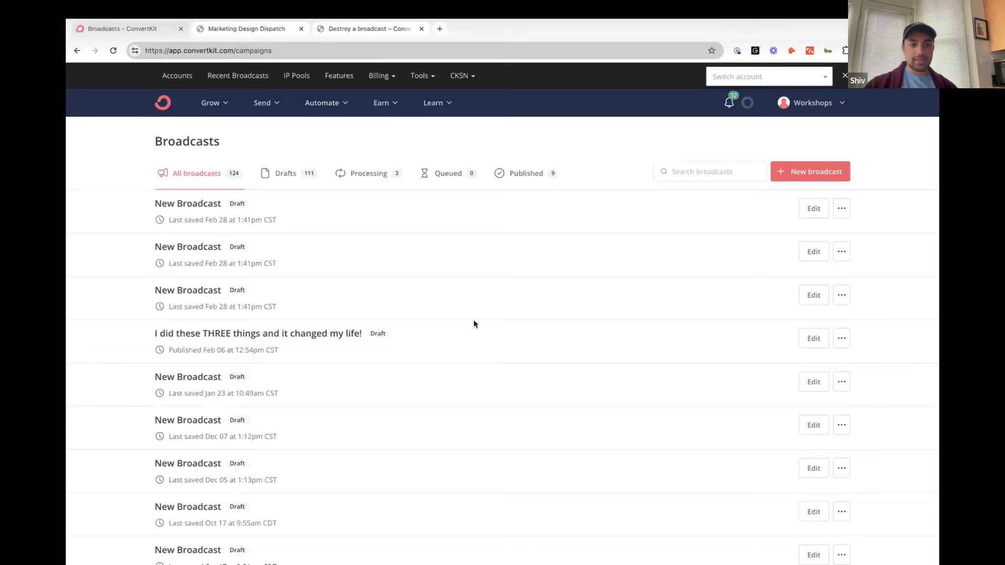
pyautogui.click(836, 174)
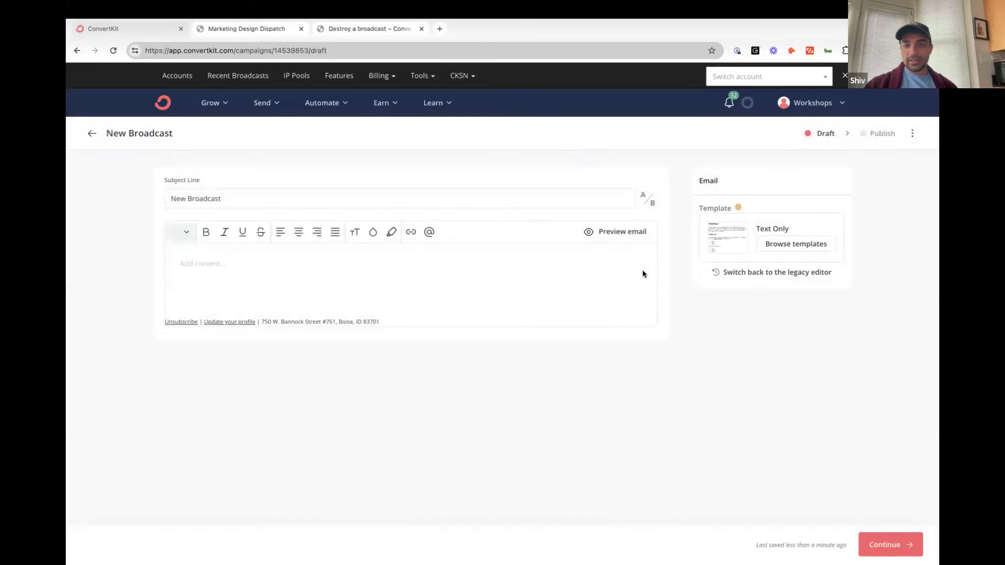
# Step: Look through the account's own email templates available for the broadcast, then close the template chooser
pyautogui.click(800, 244)
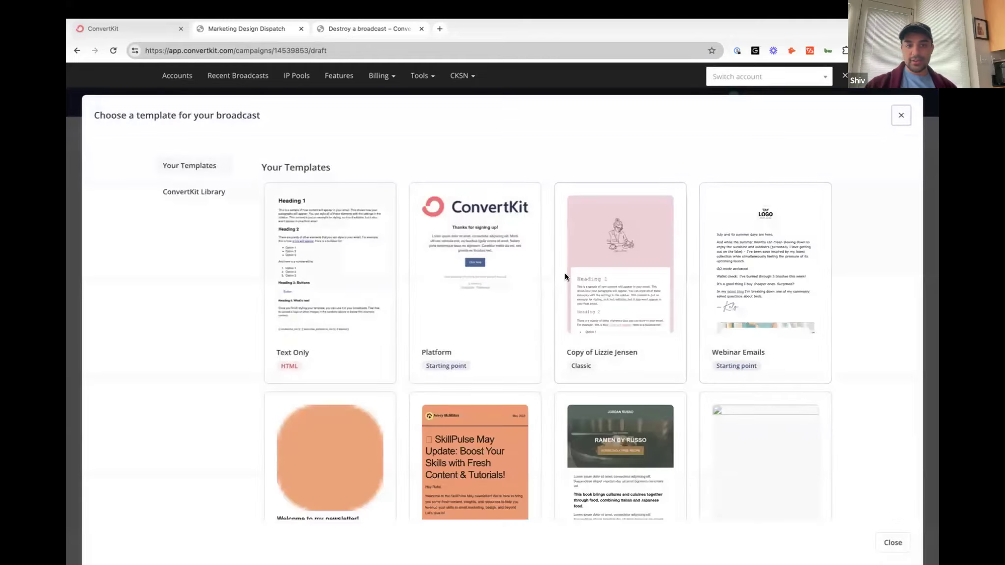
pyautogui.scroll(-3, 565, 273)
pyautogui.scroll(1, 549, 289)
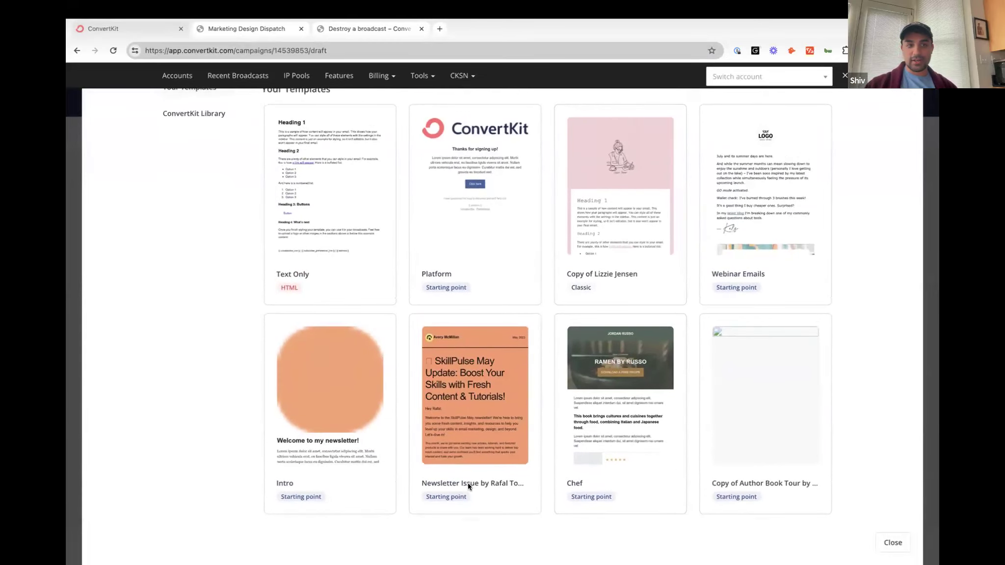
pyautogui.scroll(2, 472, 422)
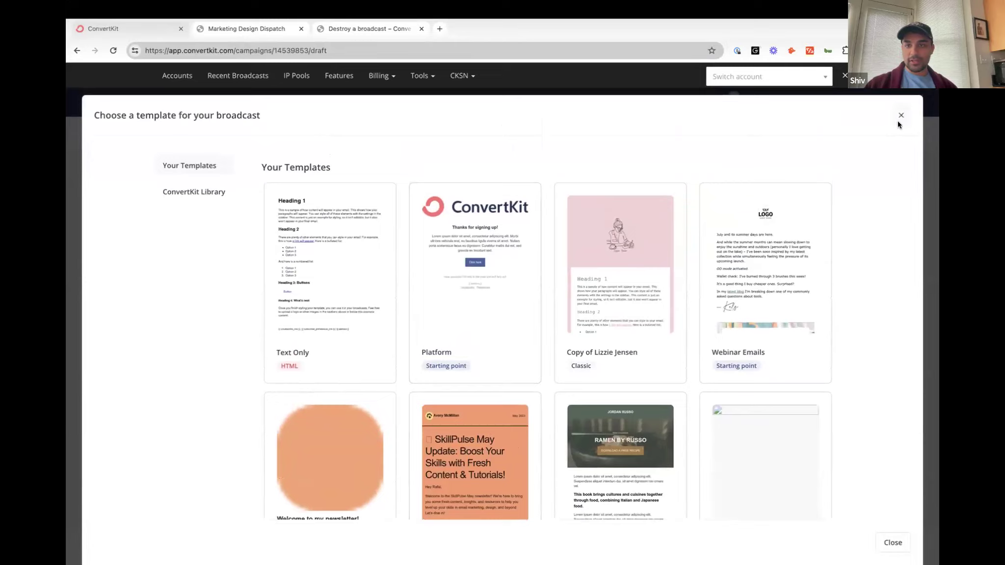
pyautogui.click(900, 119)
# Step: Start a new email template from the Email Templates page and open the online template library
pyautogui.click(269, 99)
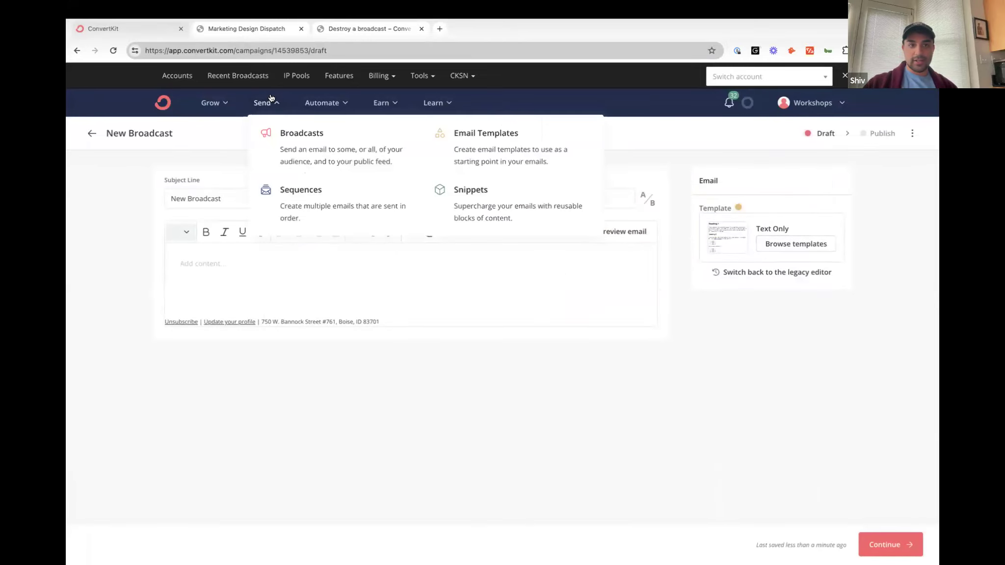
pyautogui.click(511, 138)
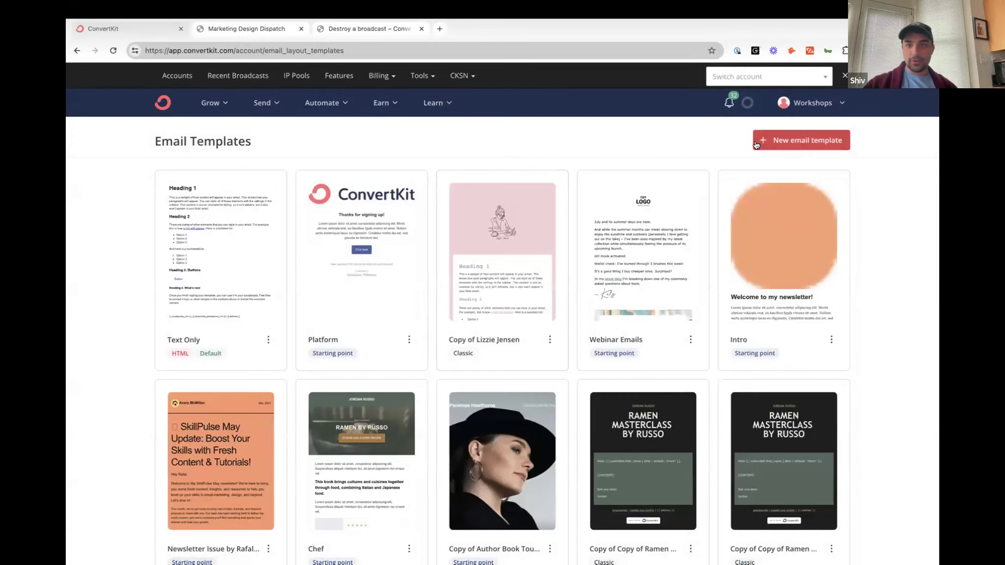
pyautogui.click(757, 141)
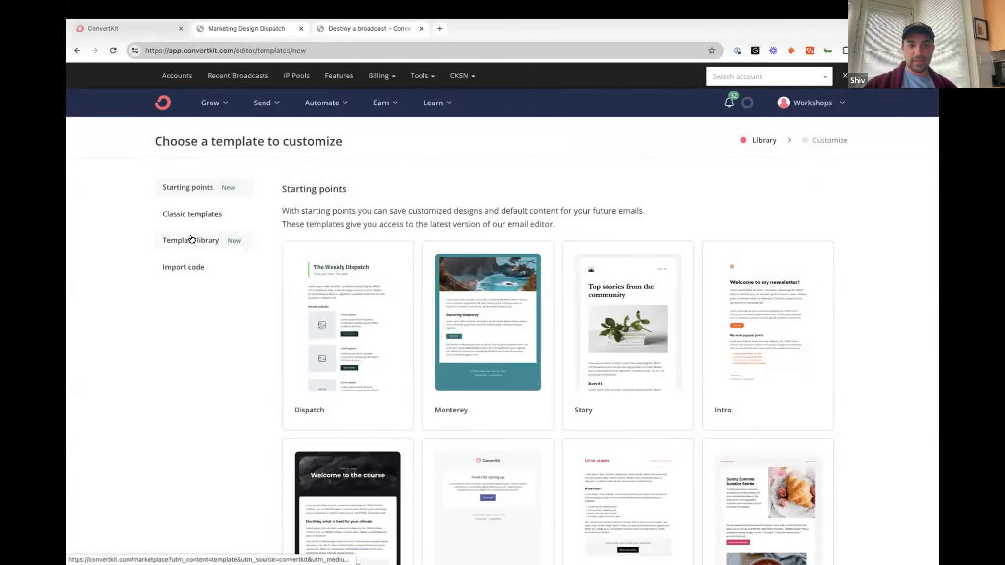
pyautogui.scroll(-1, 198, 238)
pyautogui.click(195, 218)
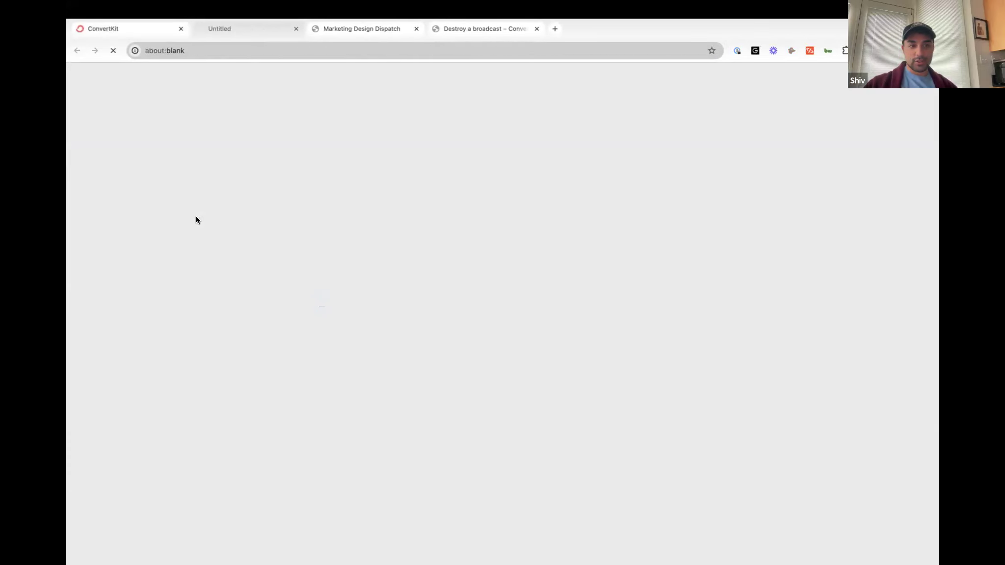
# Step: Browse the template marketplace to examine the free and paid email designs on offer
pyautogui.scroll(-2, 438, 197)
pyautogui.scroll(-15, 439, 196)
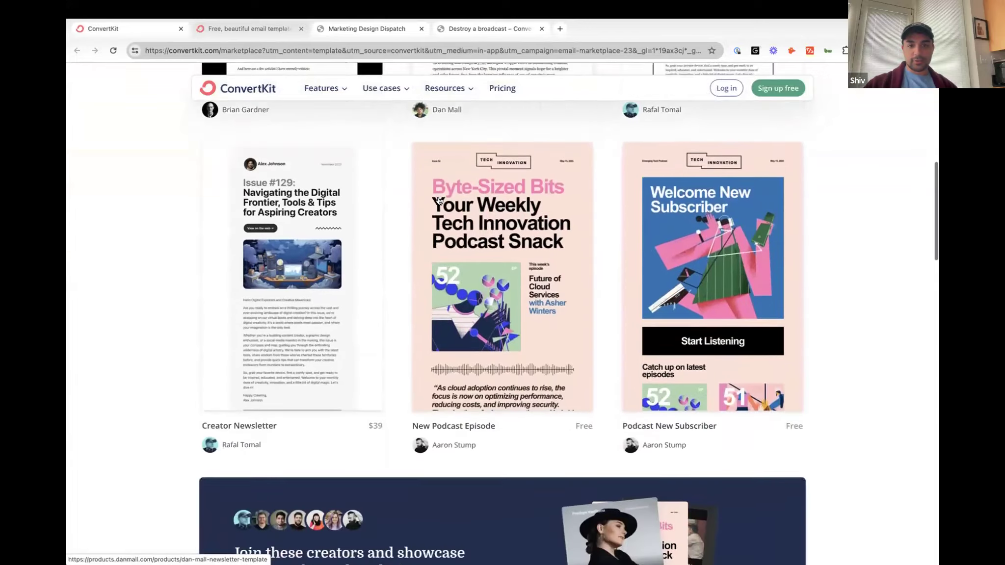
pyautogui.scroll(-15, 439, 200)
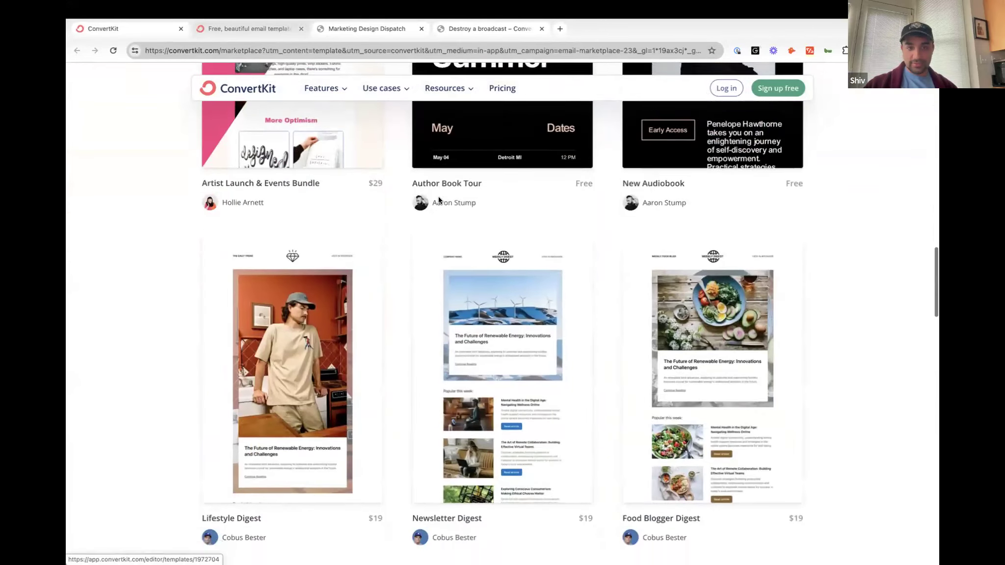
pyautogui.scroll(-4, 439, 201)
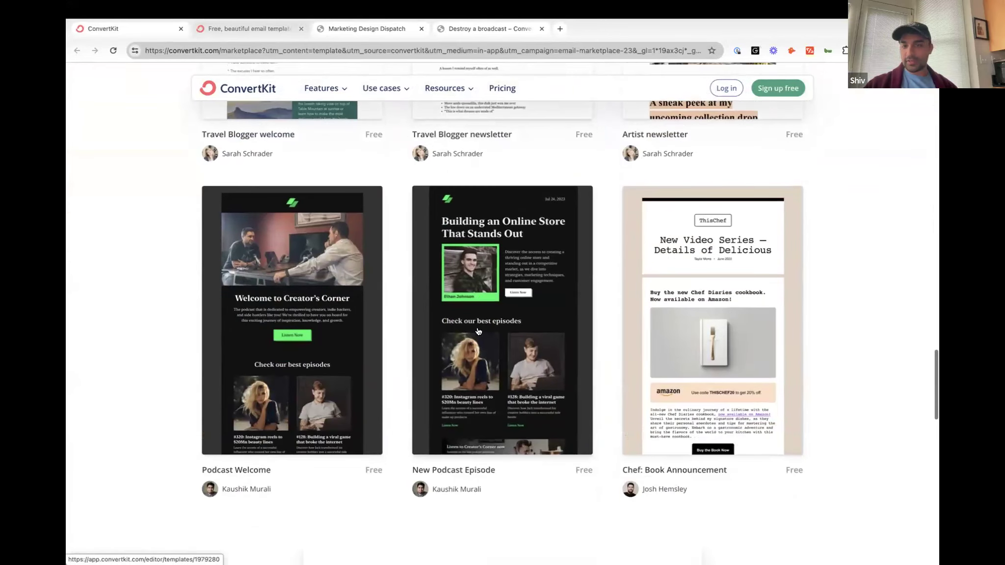
pyautogui.scroll(-6, 478, 332)
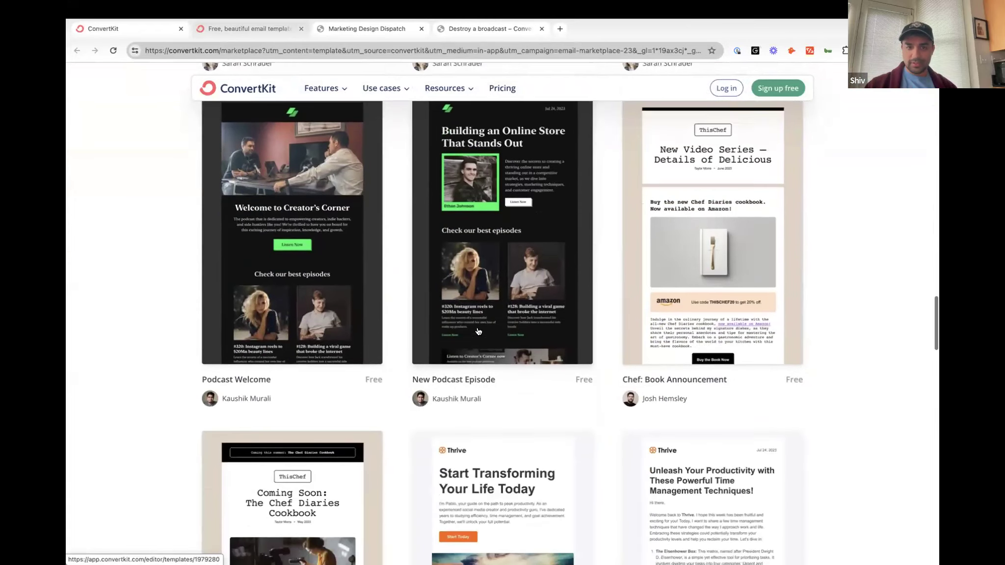
pyautogui.scroll(-8, 478, 331)
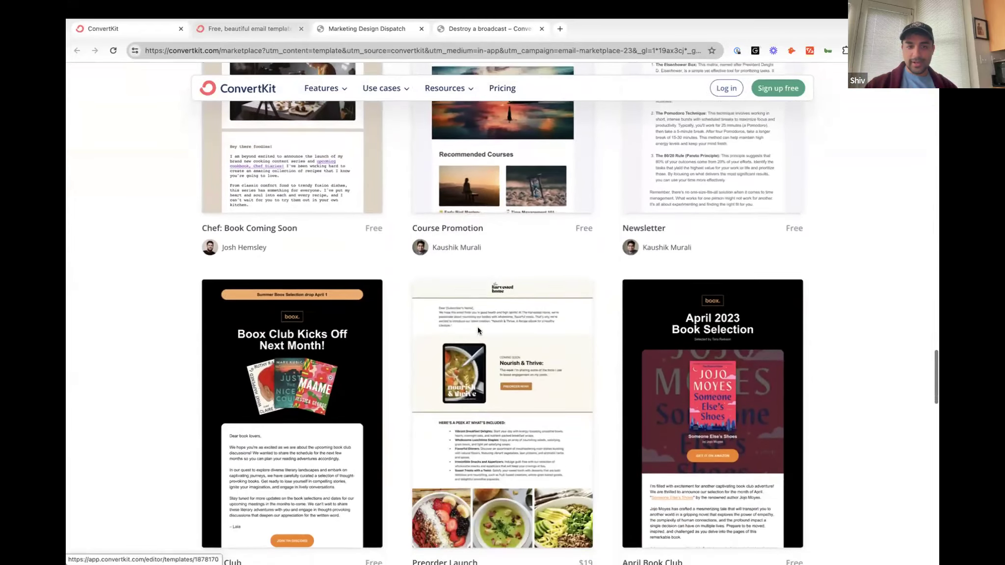
pyautogui.scroll(-3, 479, 331)
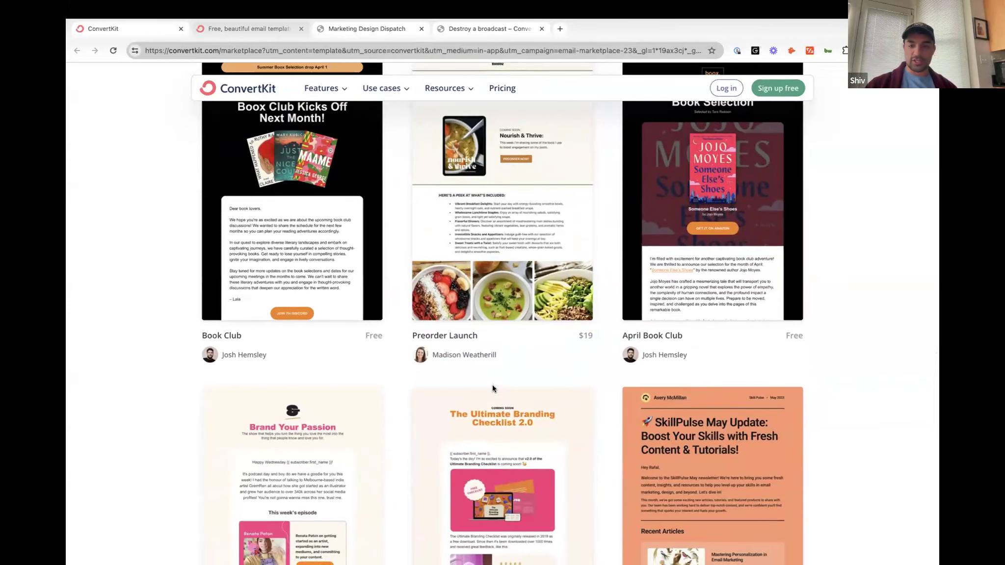
pyautogui.scroll(-3, 493, 385)
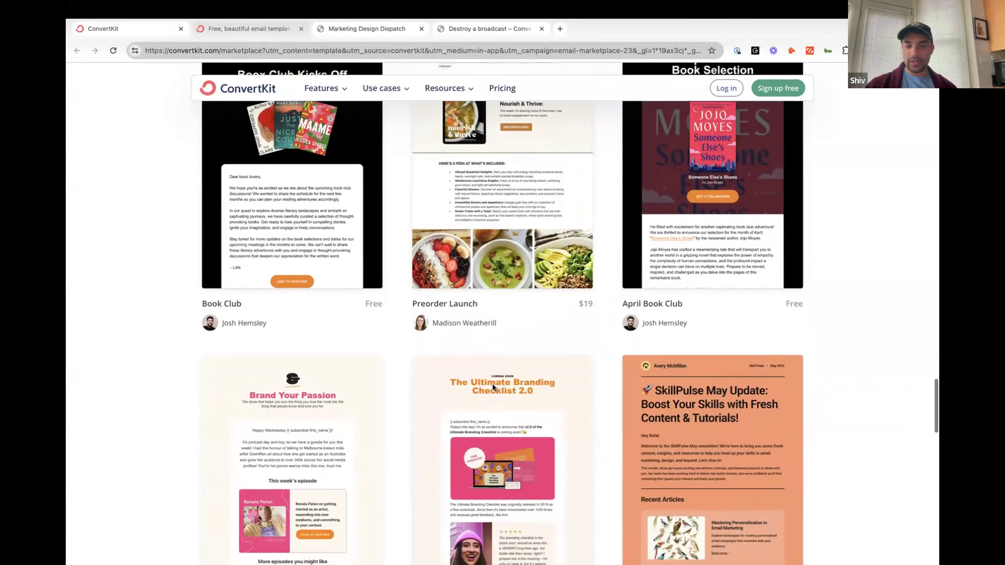
pyautogui.scroll(-5, 494, 388)
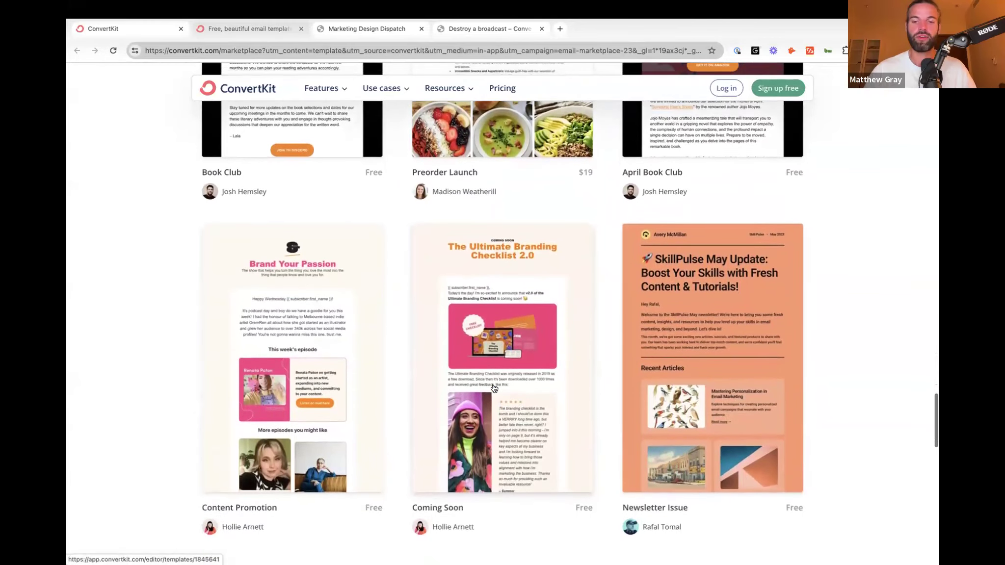
pyautogui.scroll(-4, 494, 388)
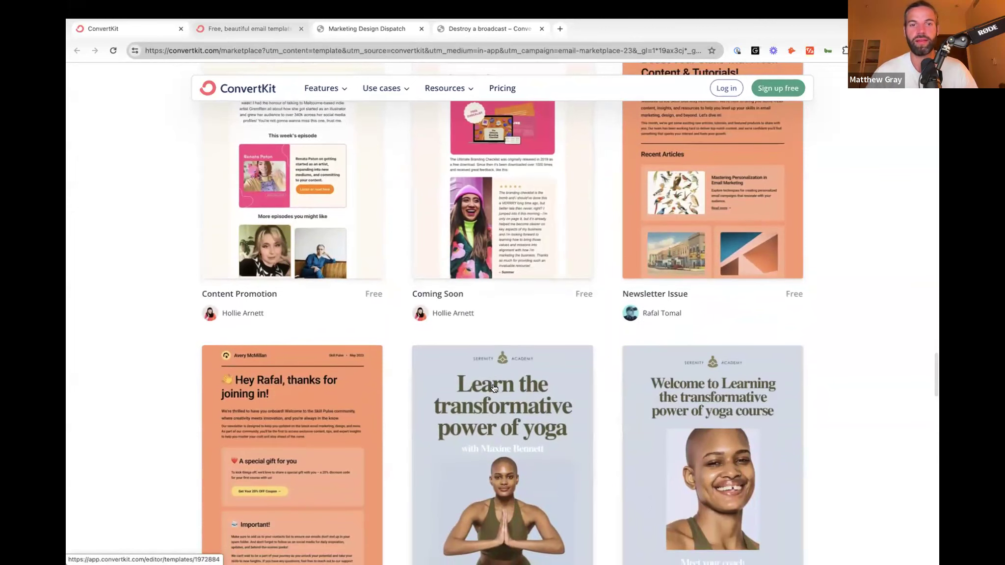
pyautogui.scroll(-1, 373, 326)
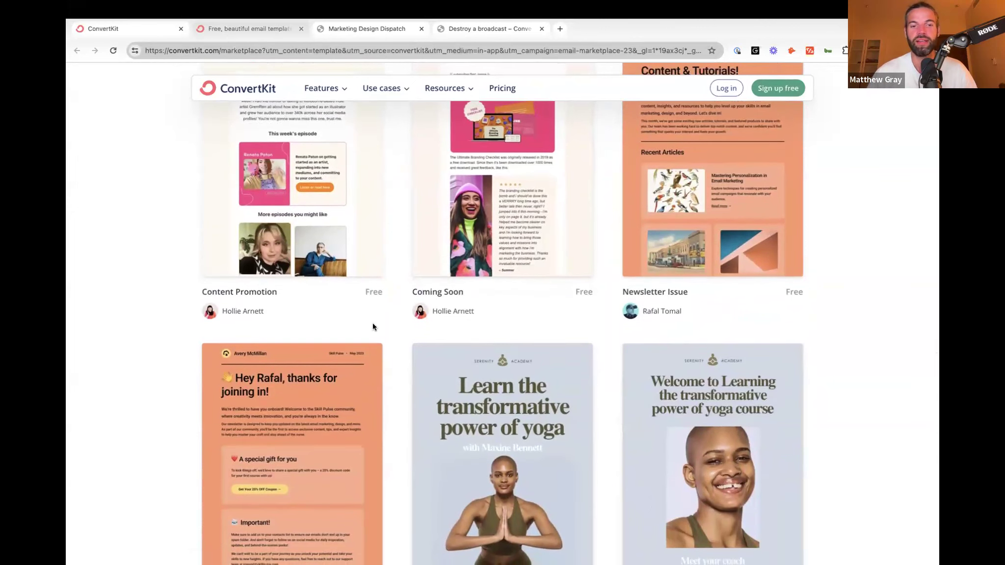
pyautogui.scroll(-14, 373, 327)
pyautogui.scroll(-7, 375, 327)
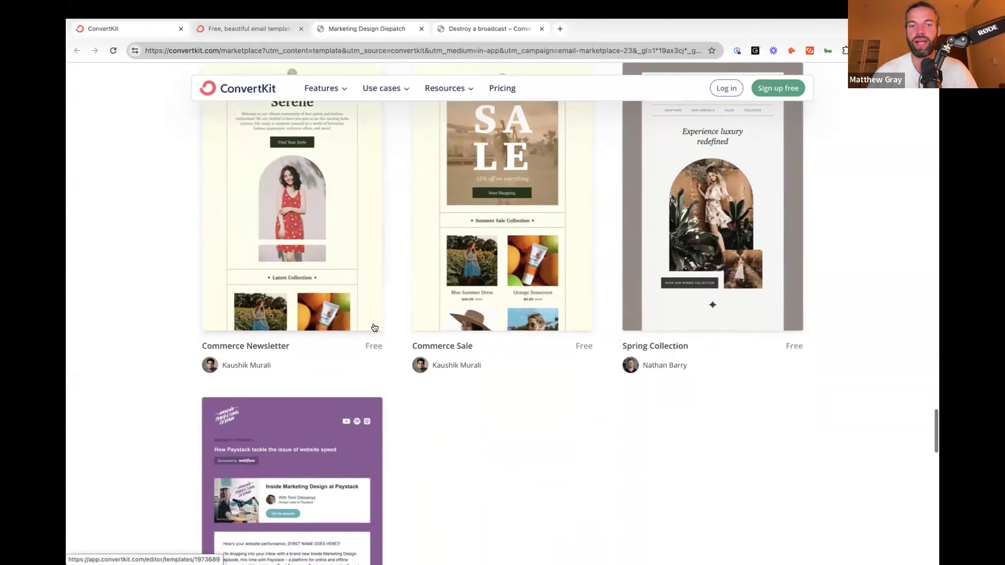
pyautogui.scroll(8, 374, 328)
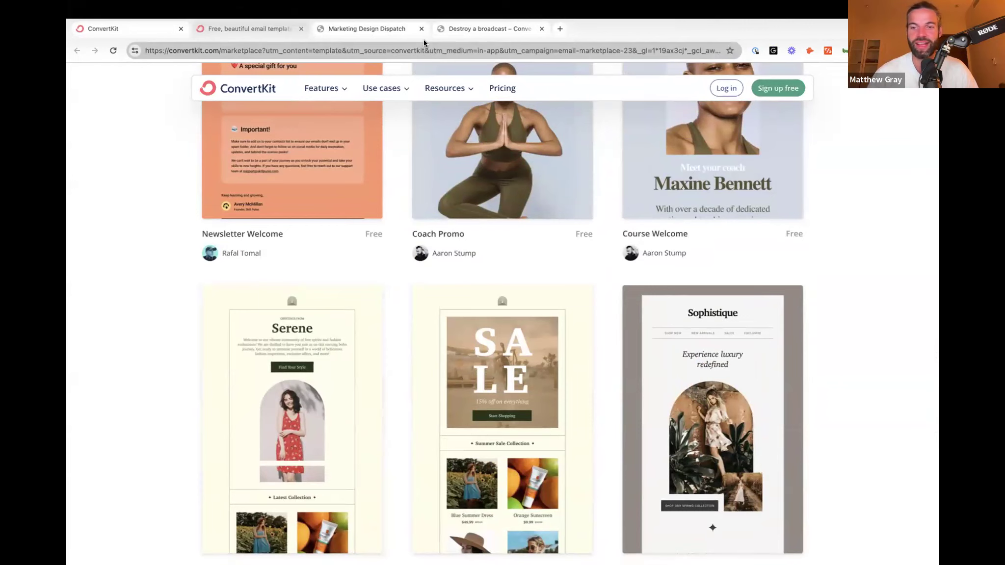
# Step: Return to the new email template page and look through its starting-point designs
pyautogui.click(392, 31)
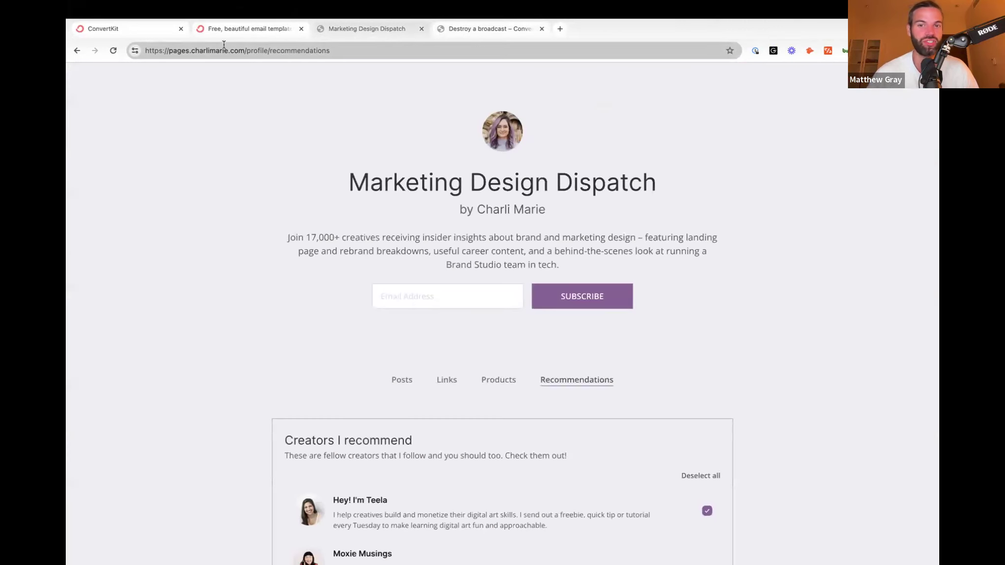
pyautogui.click(127, 31)
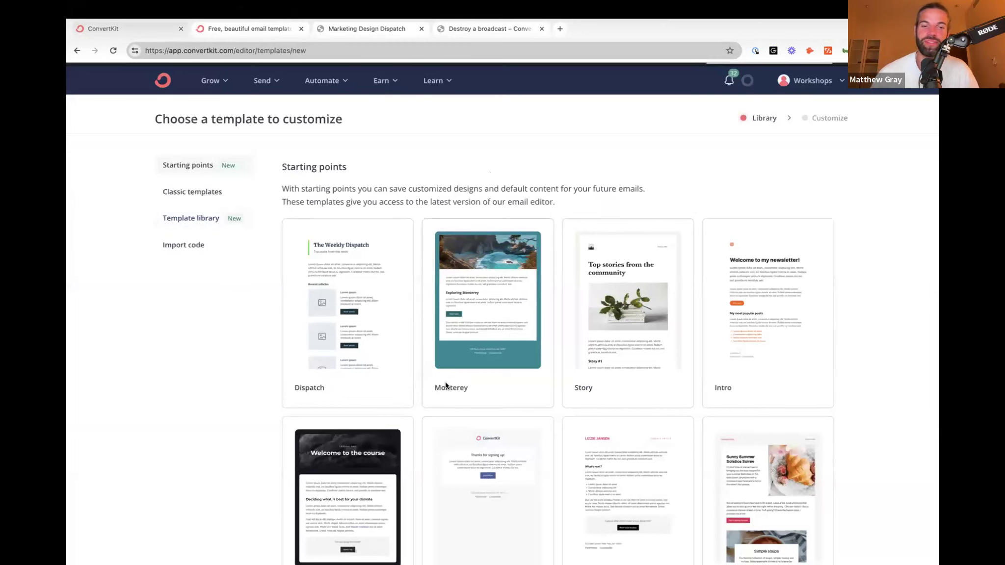
pyautogui.scroll(-3, 445, 385)
pyautogui.scroll(-3, 445, 382)
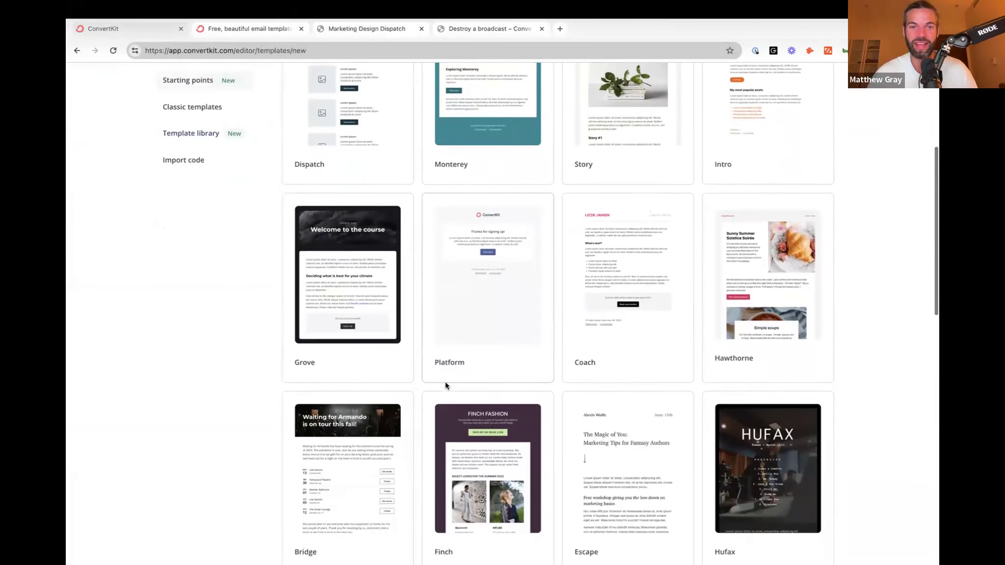
pyautogui.scroll(-4, 445, 385)
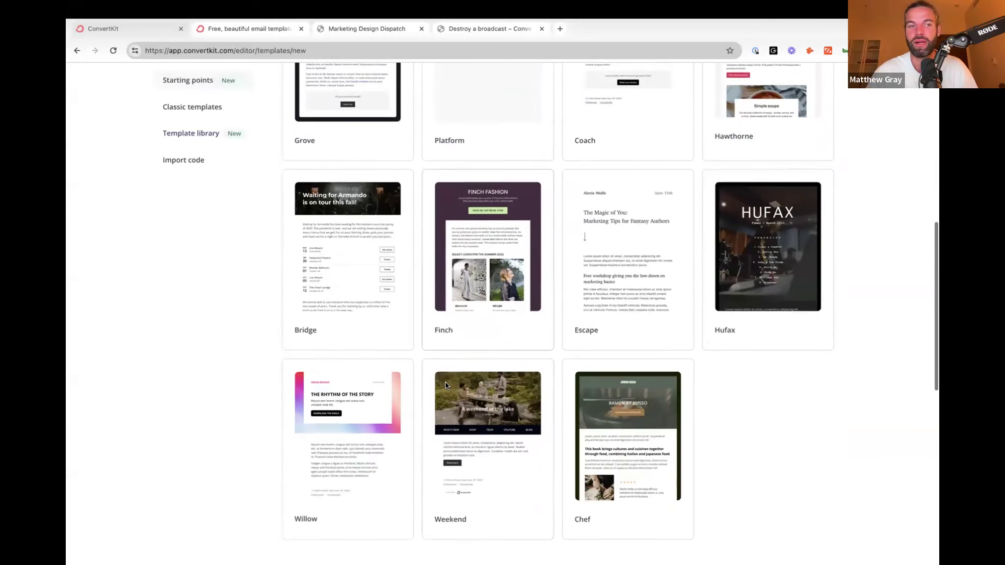
pyautogui.scroll(3, 441, 373)
pyautogui.click(371, 28)
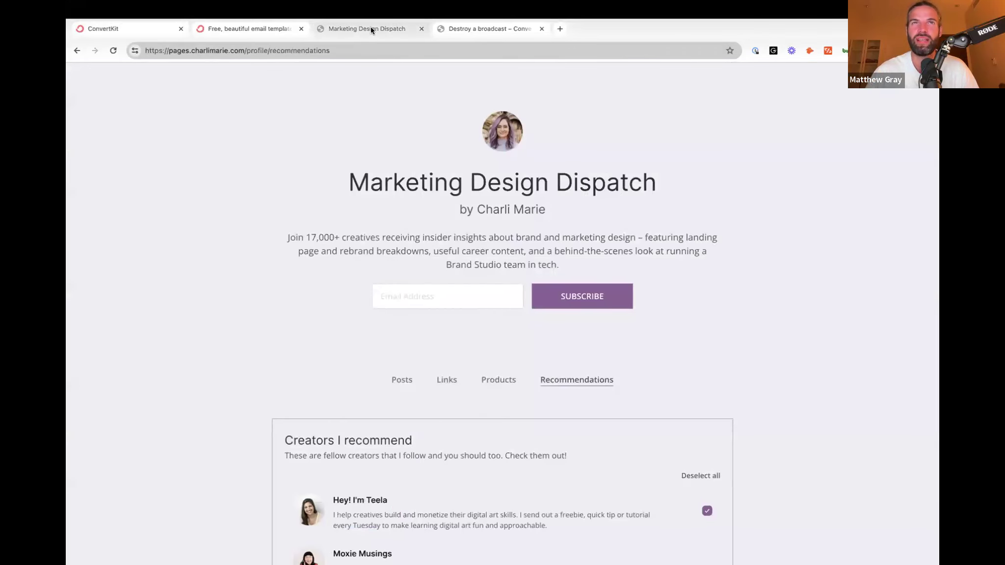
# Step: Add the purple Inside Marketing Design template from the marketplace to the account and save the copy
pyautogui.click(268, 28)
pyautogui.scroll(-3, 456, 341)
pyautogui.scroll(-2, 455, 341)
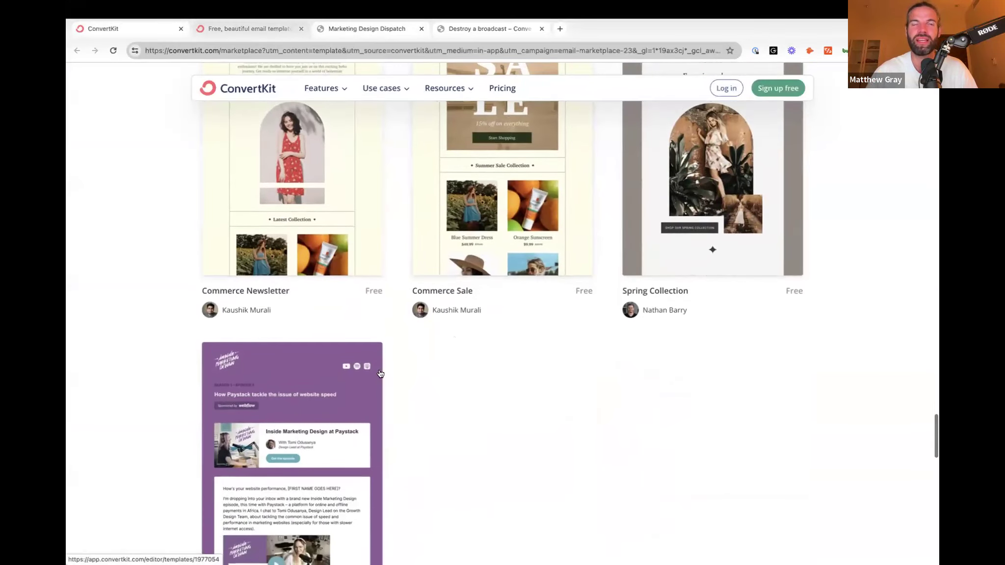
pyautogui.click(333, 396)
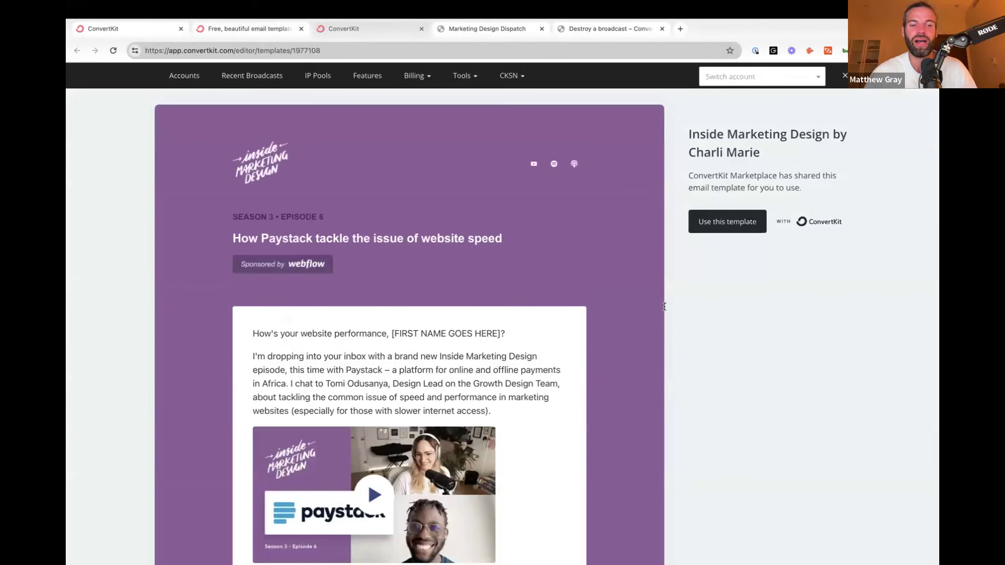
pyautogui.click(726, 220)
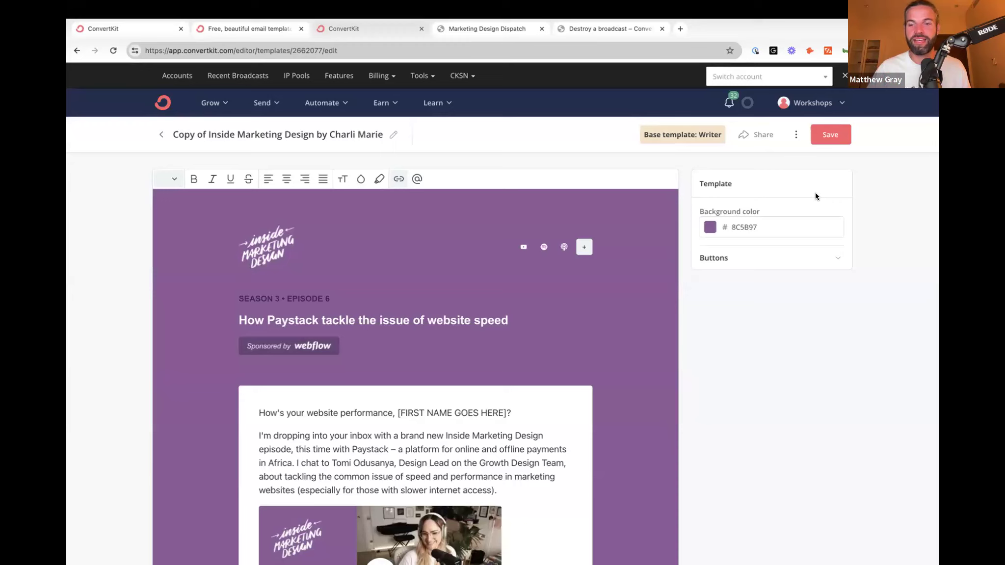
pyautogui.click(834, 134)
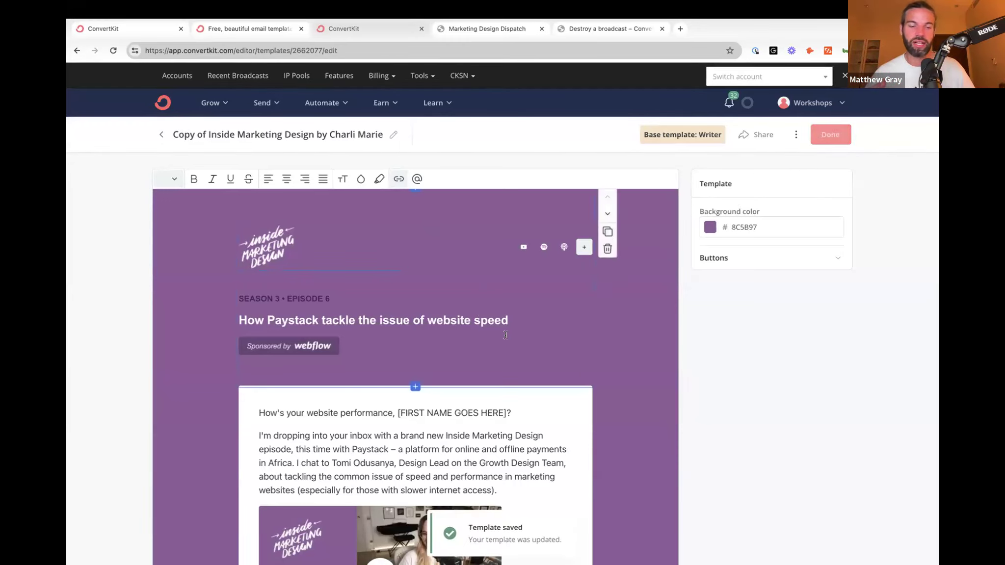
# Step: Create a new broadcast based on the saved copy of the purple Inside Marketing Design template
pyautogui.click(265, 102)
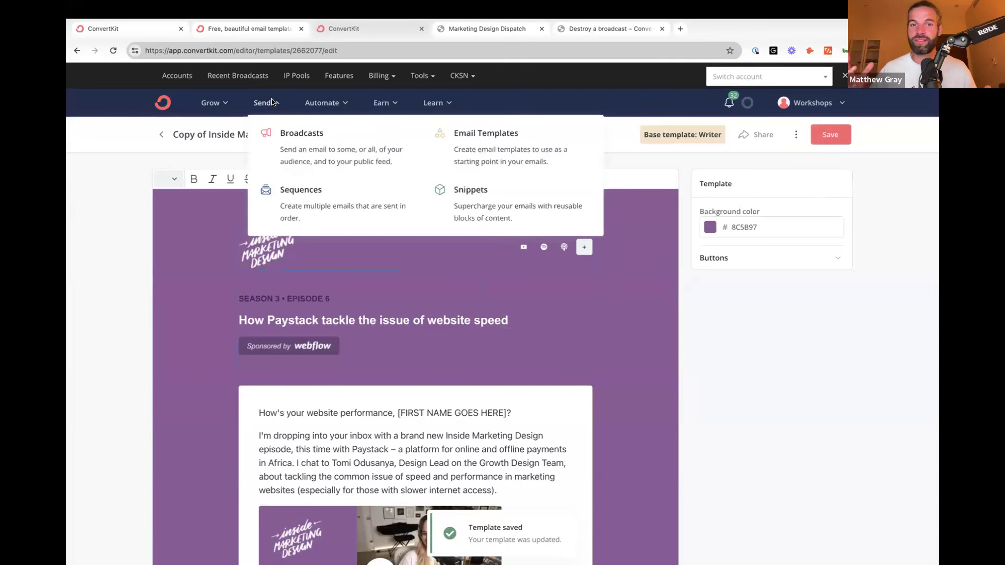
pyautogui.click(415, 166)
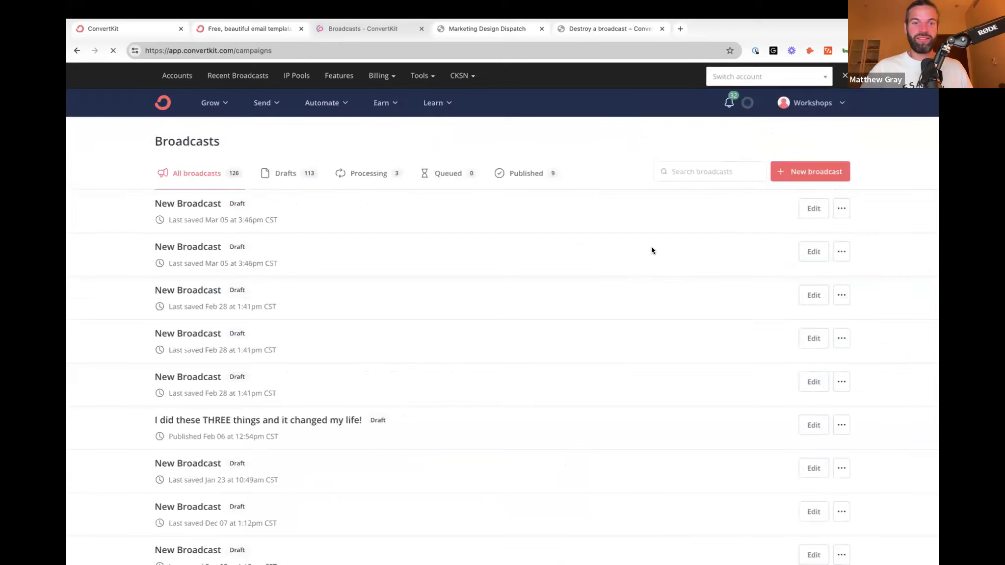
pyautogui.click(800, 172)
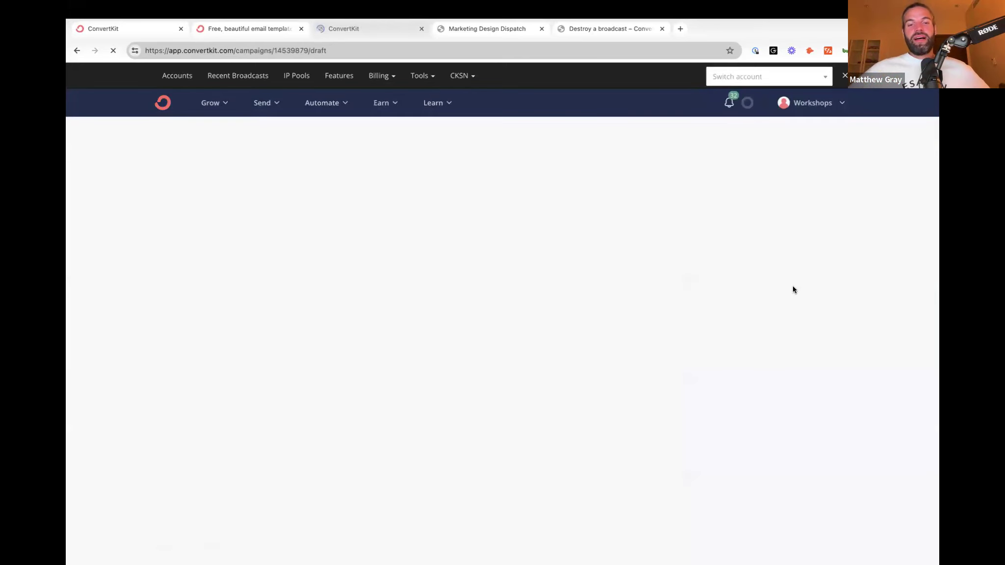
pyautogui.click(764, 245)
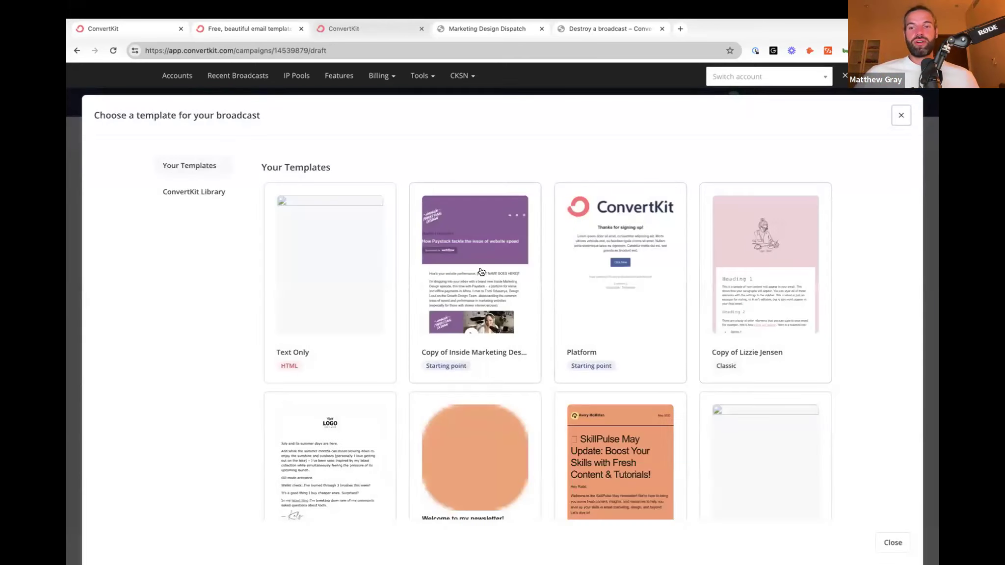
pyautogui.click(481, 269)
pyautogui.click(510, 356)
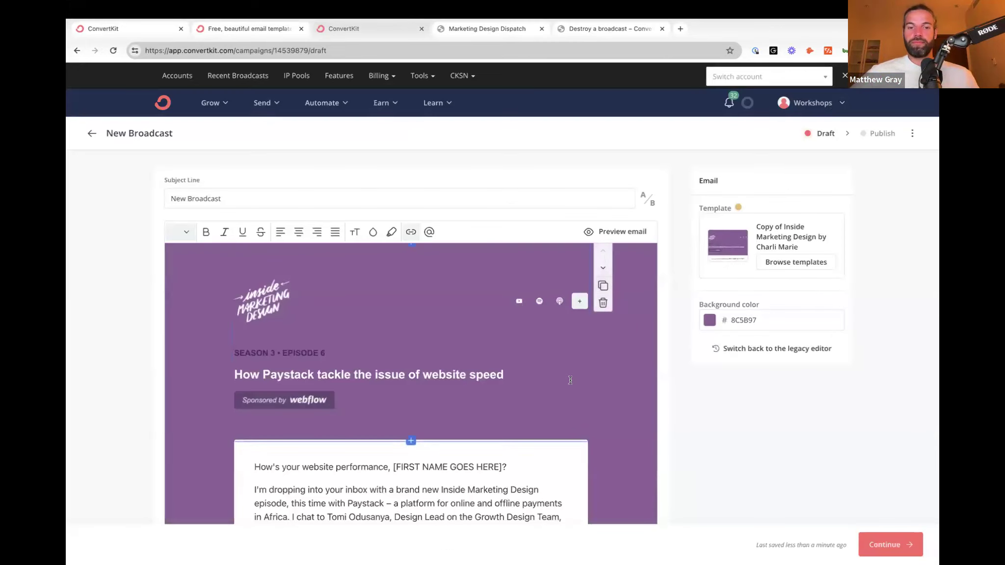
# Step: Look through the new broadcast's email content from the header to the sign-off, including the intro text, episode image and podcast buttons
pyautogui.scroll(-3, 570, 378)
pyautogui.moveTo(613, 342)
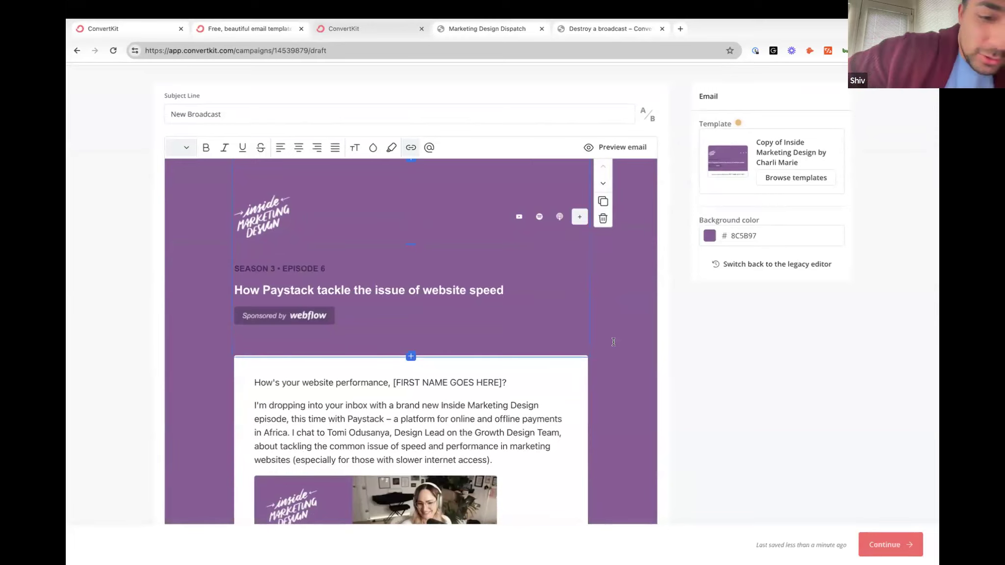
pyautogui.scroll(-1, 613, 342)
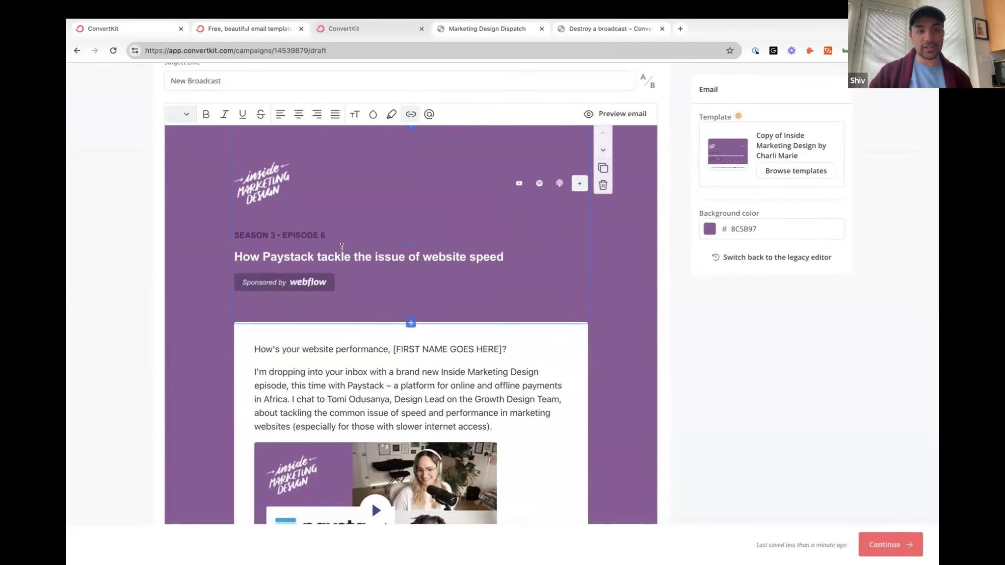
pyautogui.scroll(-1, 341, 247)
pyautogui.scroll(-1, 396, 340)
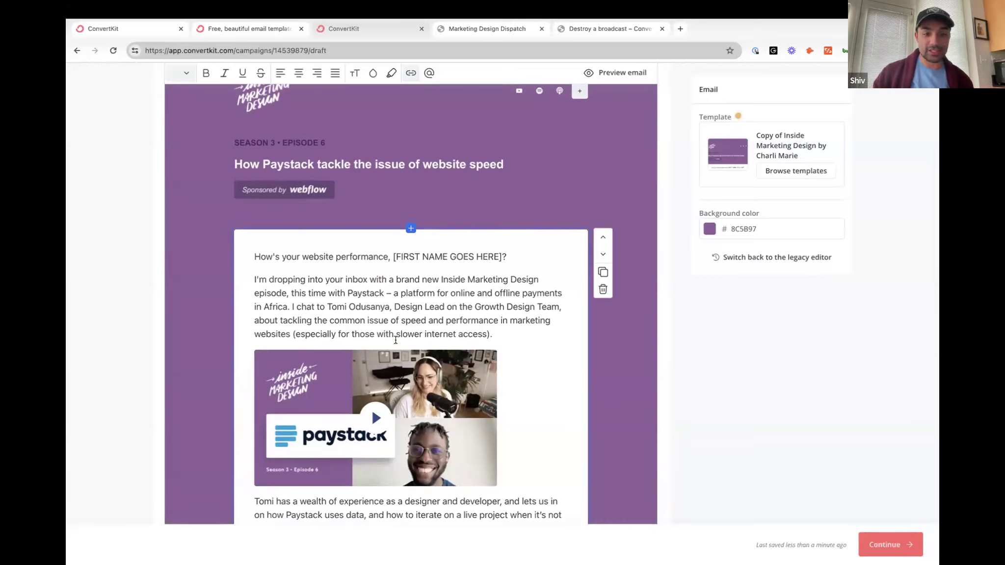
pyautogui.scroll(-2, 396, 340)
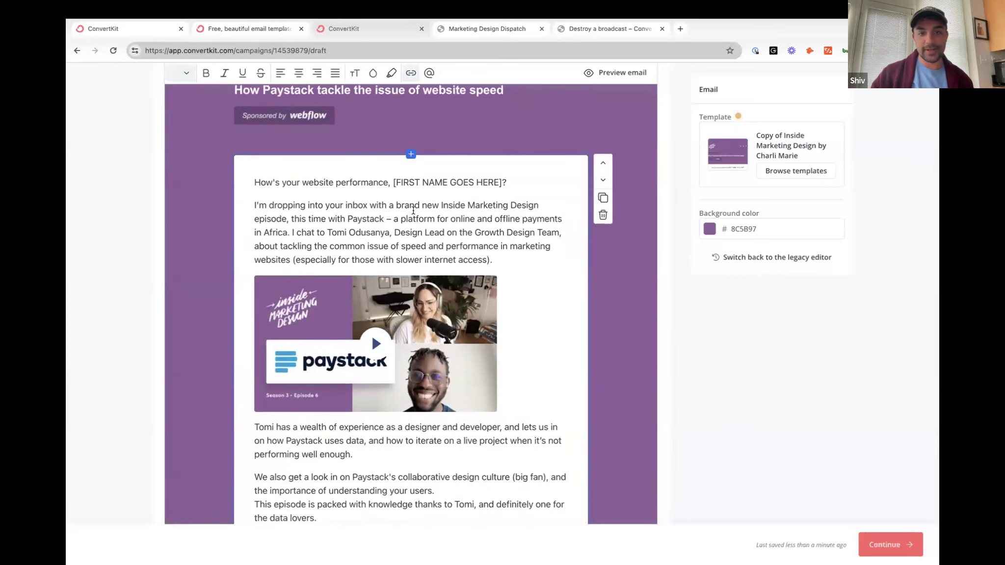
pyautogui.scroll(-1, 412, 211)
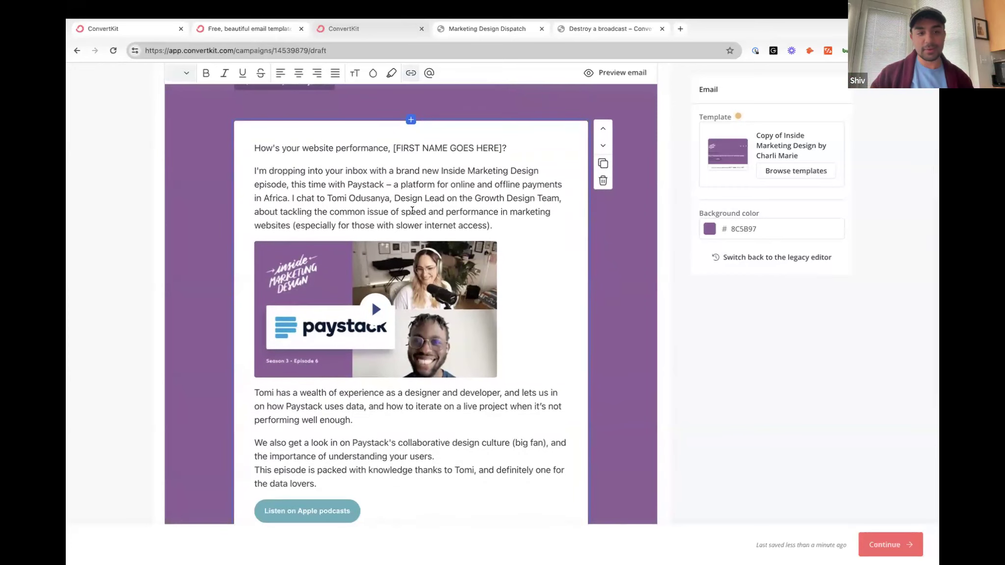
pyautogui.scroll(-2, 412, 212)
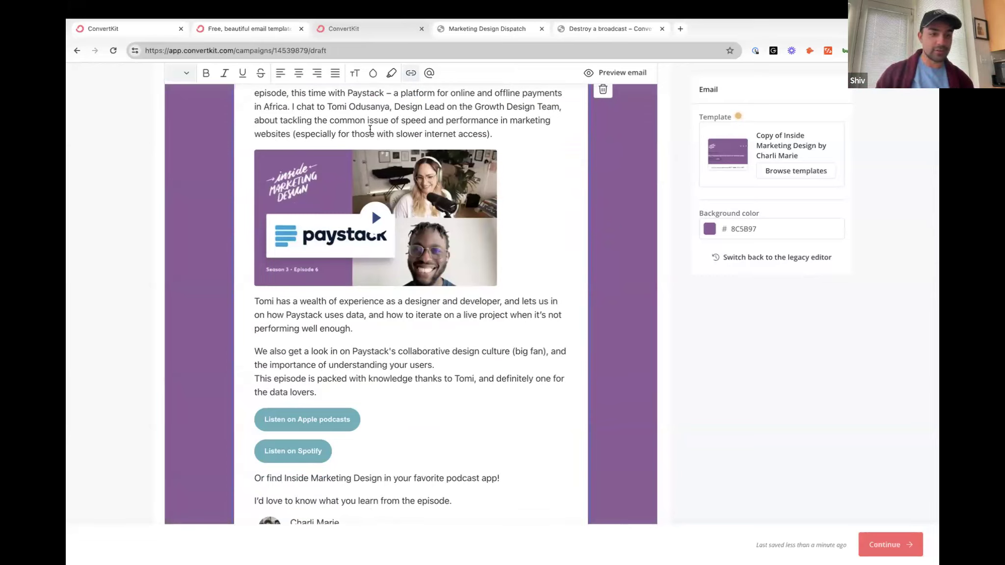
pyautogui.scroll(1, 370, 128)
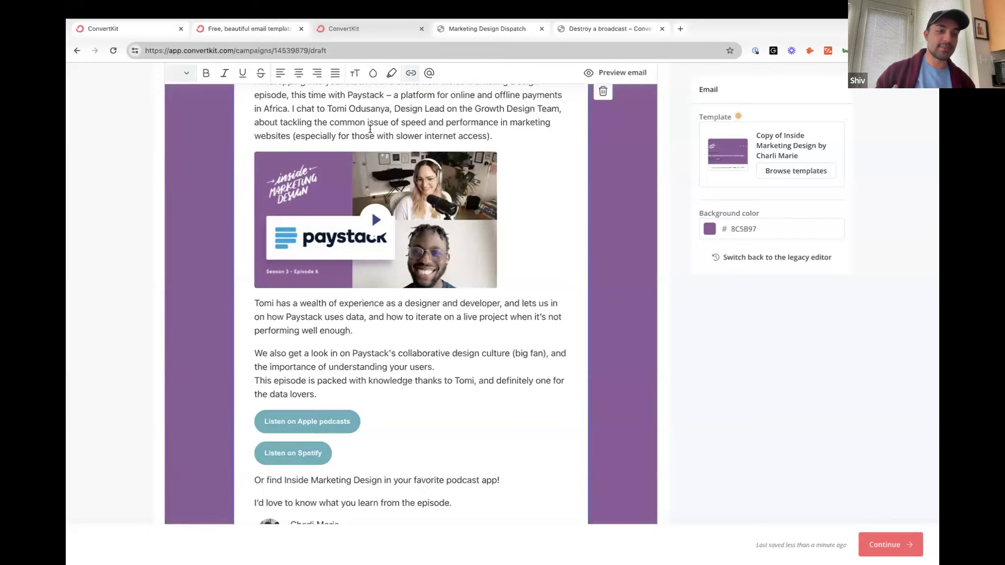
pyautogui.scroll(3, 370, 128)
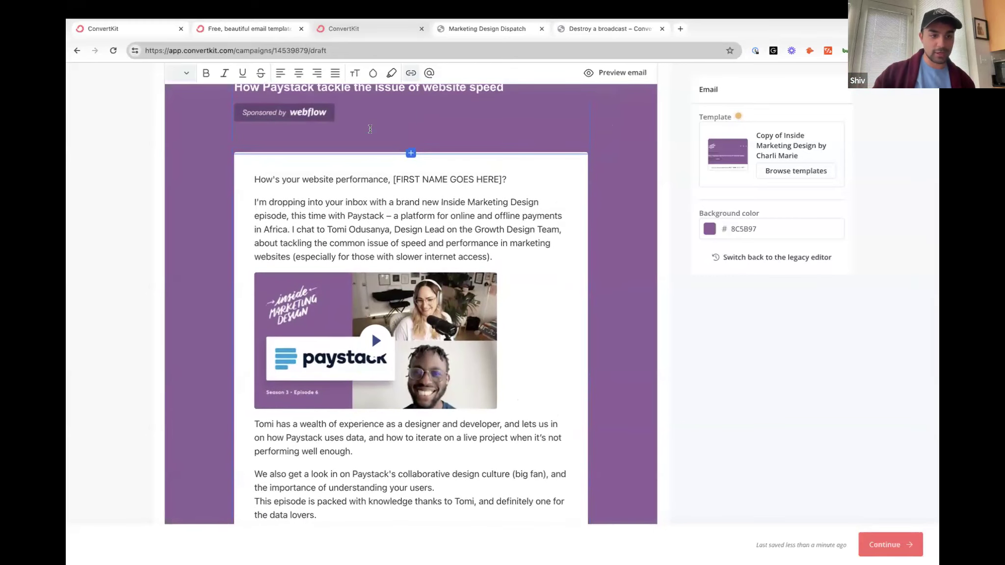
pyautogui.scroll(-2, 371, 166)
pyautogui.scroll(-4, 371, 165)
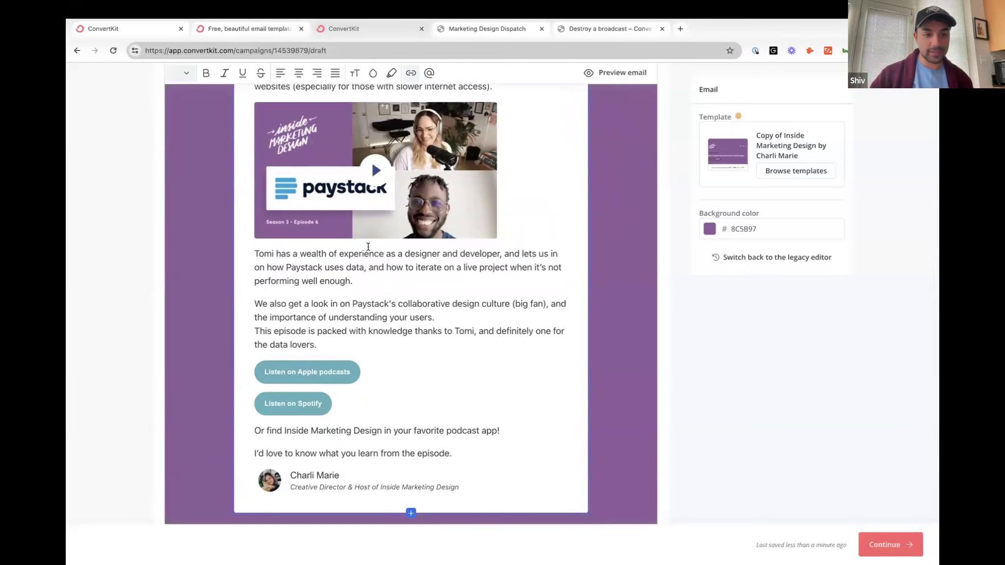
pyautogui.scroll(1, 368, 246)
pyautogui.click(369, 329)
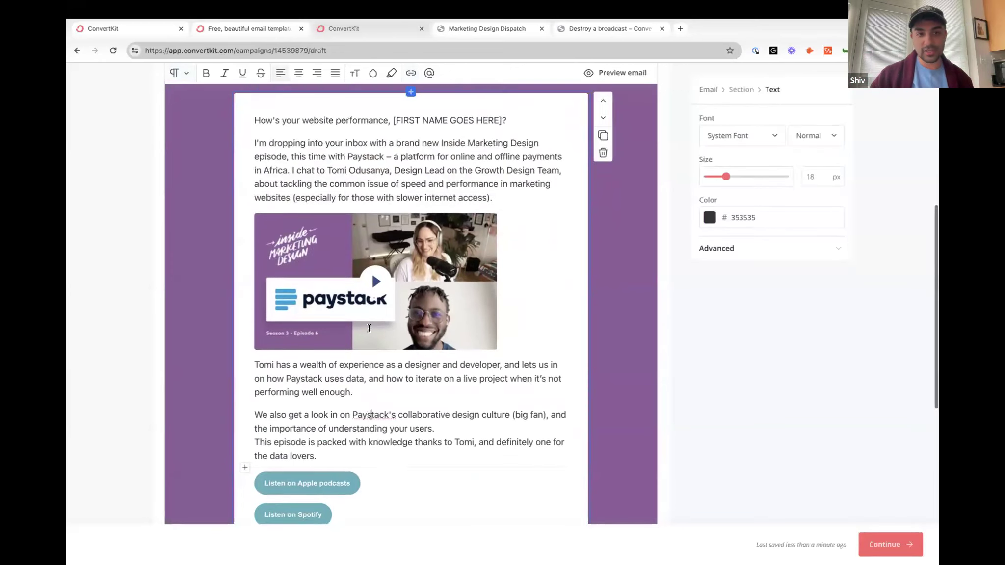
# Step: Select "I'm dropping into your inbox" in the intro paragraph and enter shivsblog.com as its link address
pyautogui.scroll(5, 369, 327)
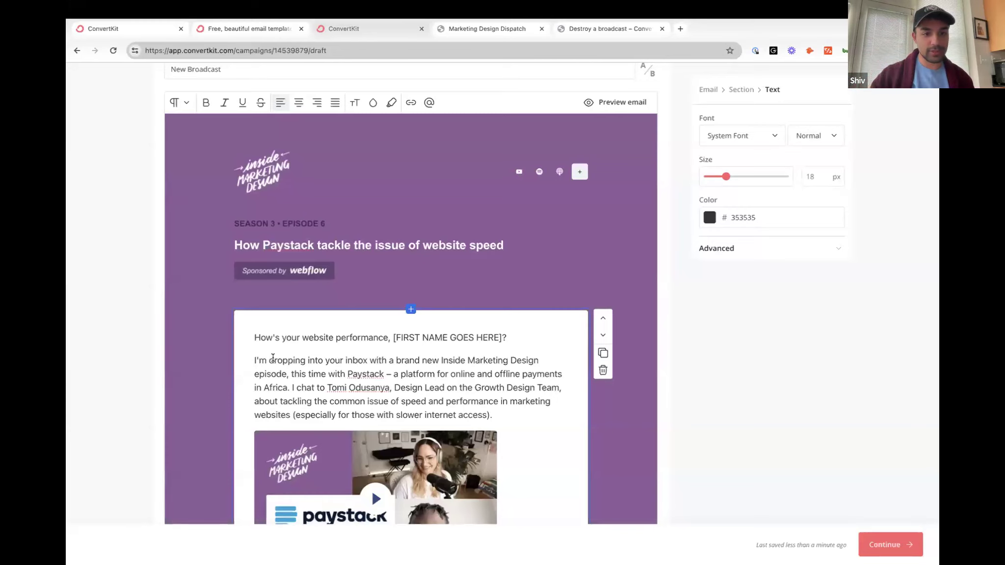
pyautogui.scroll(-1, 332, 402)
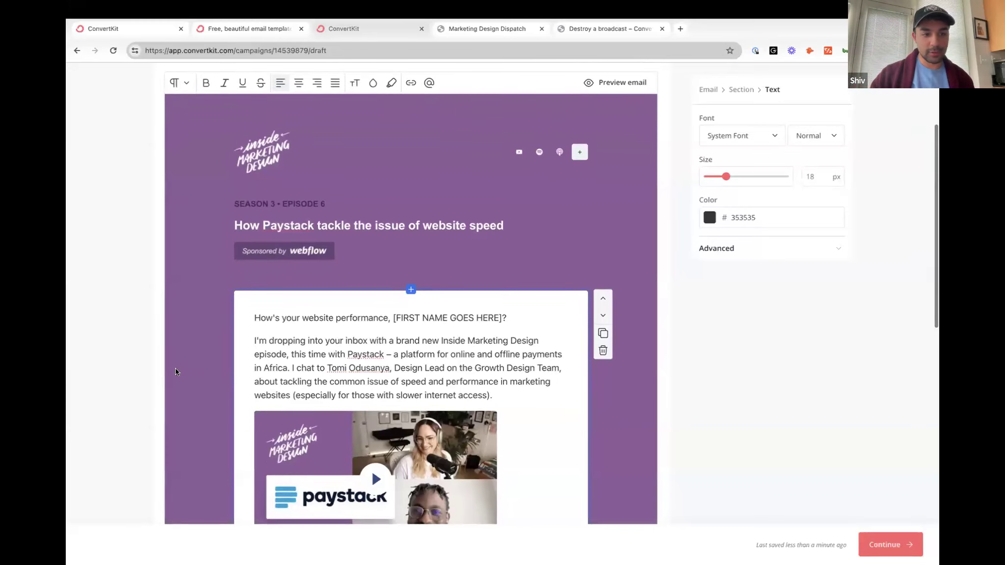
pyautogui.moveTo(253, 341); pyautogui.dragTo(366, 340)
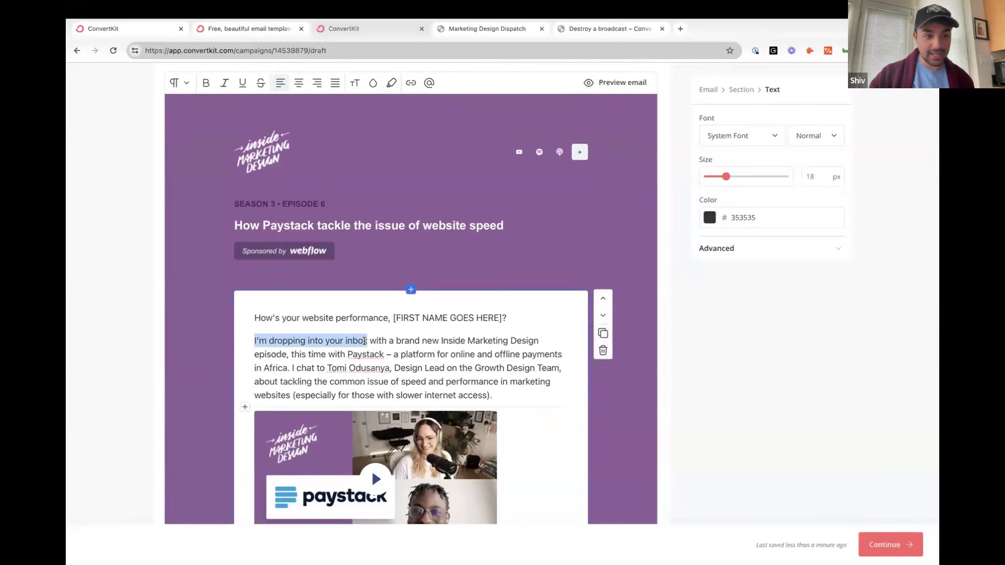
pyautogui.scroll(-6, 364, 340)
pyautogui.scroll(7, 325, 339)
pyautogui.scroll(-1, 345, 151)
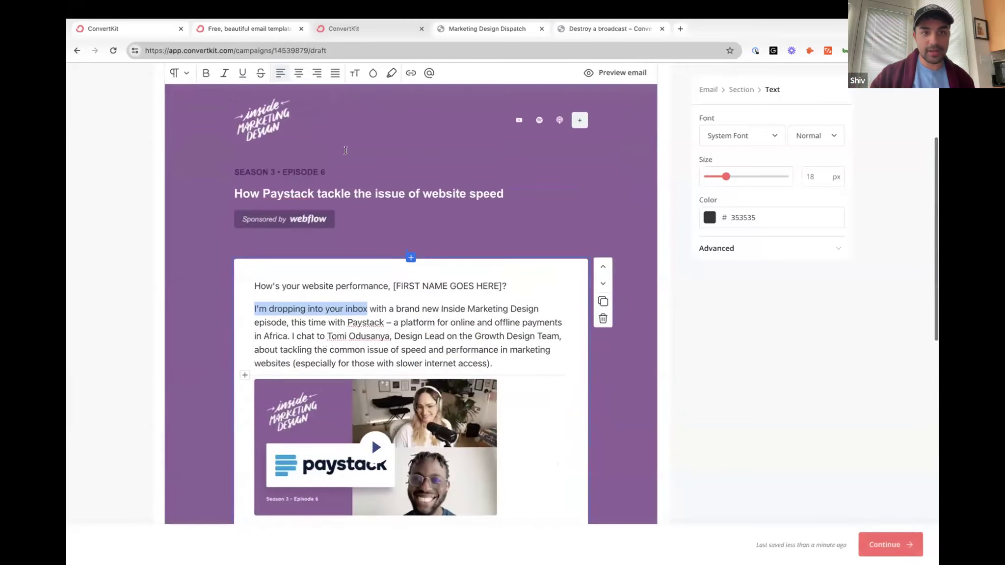
pyautogui.click(410, 73)
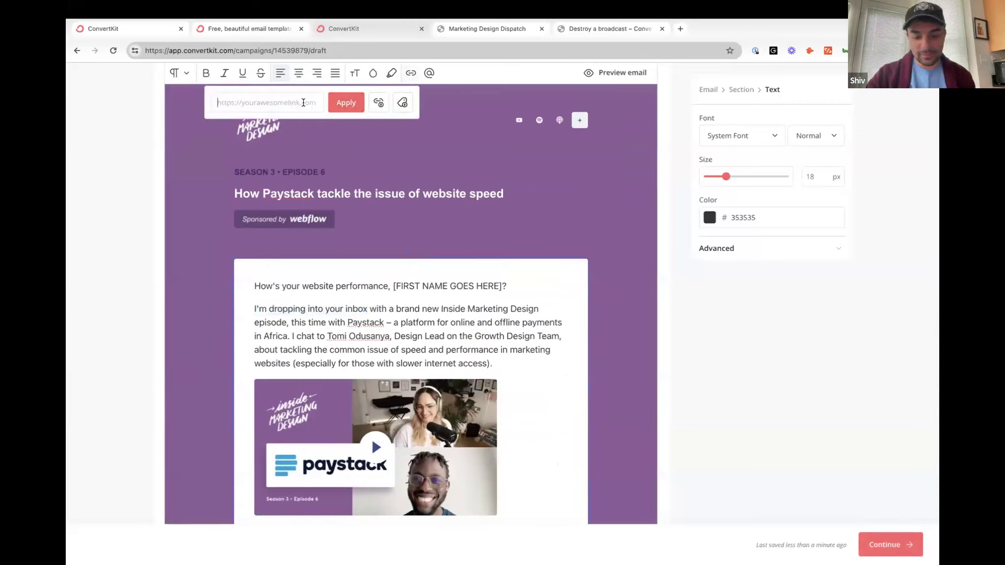
pyautogui.write('shivsblog..c')
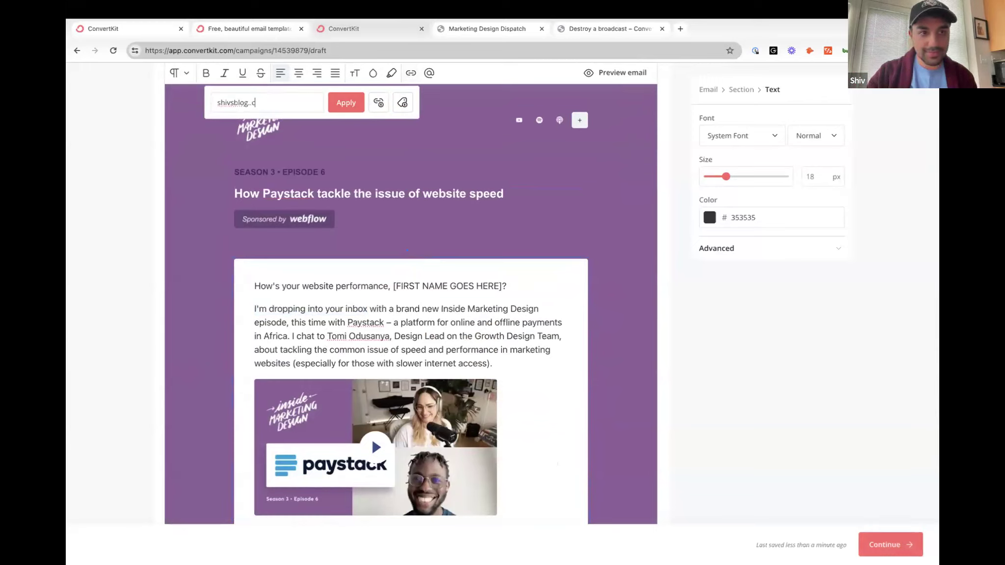
pyautogui.press('BackSpace')
pyautogui.press('BackSpace')
pyautogui.write('com')
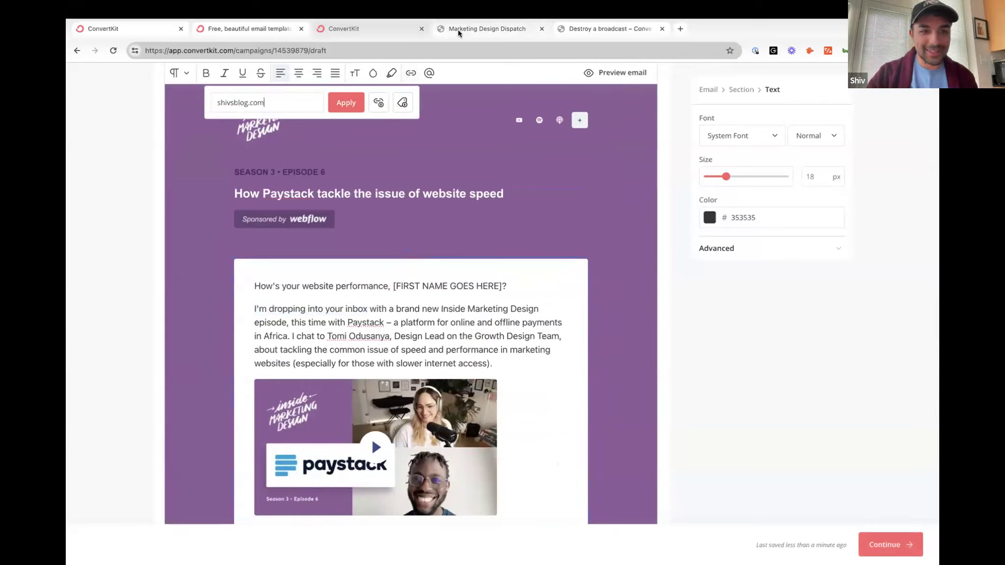
# Step: Tag subscribers who click the link with a new tag "Read the Youtube Blog Article" and apply the link to the selected text
pyautogui.click(402, 102)
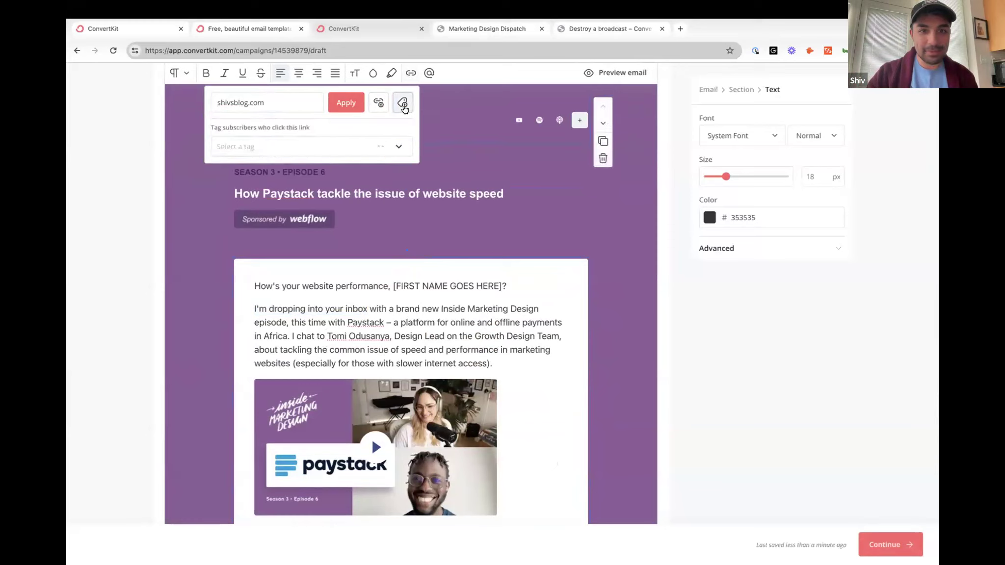
pyautogui.click(357, 146)
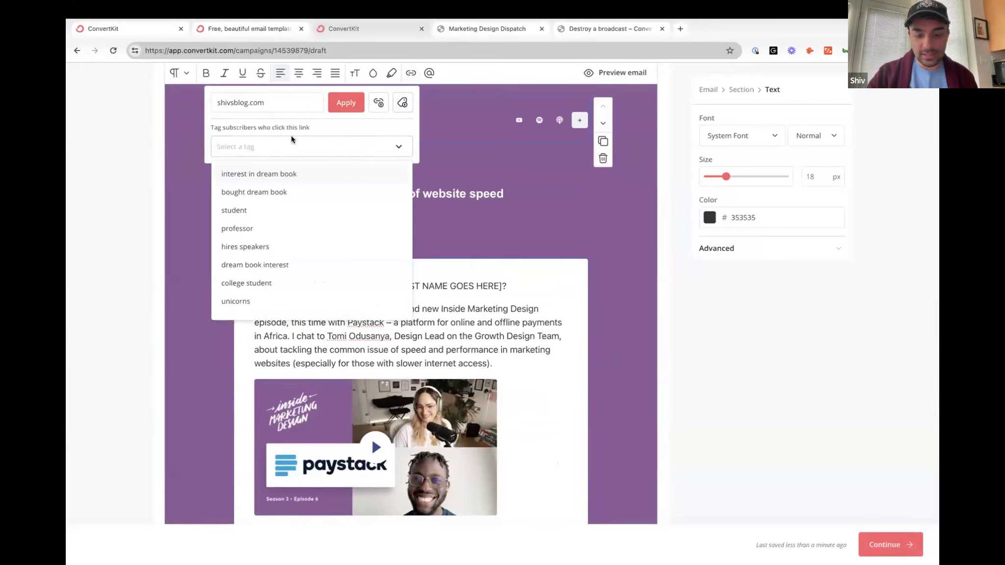
pyautogui.write('Read the ')
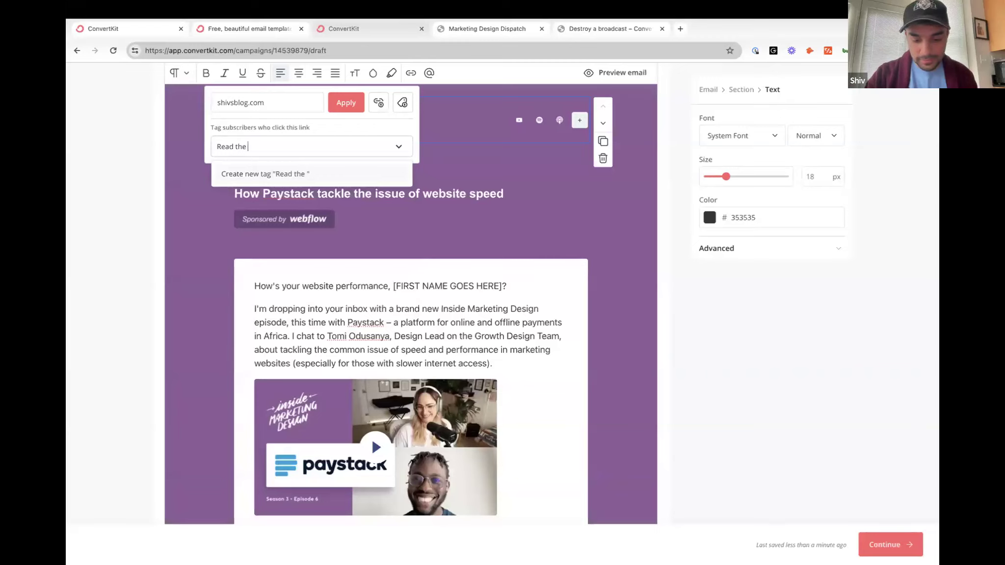
pyautogui.write('Youtube Blog Article')
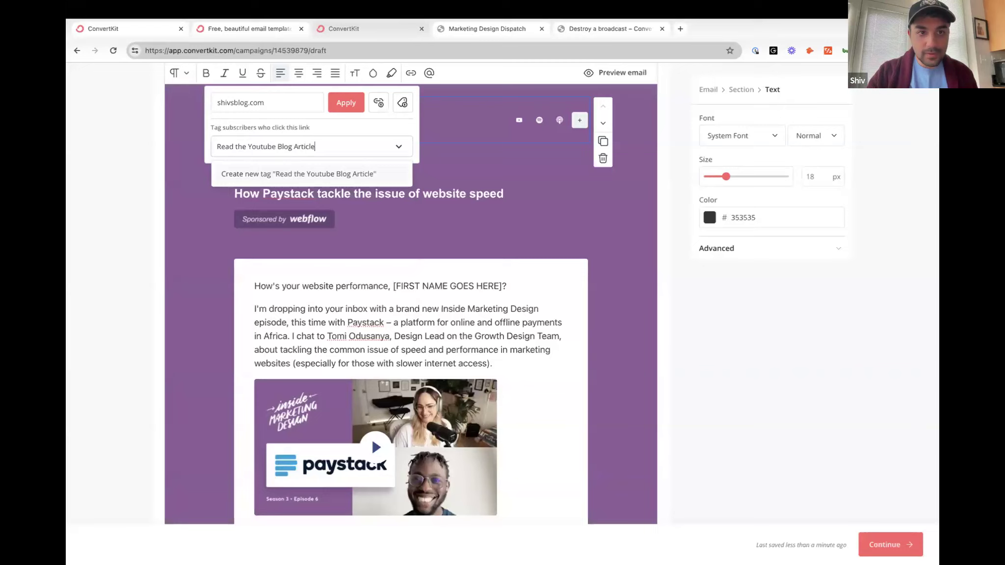
pyautogui.press('Return')
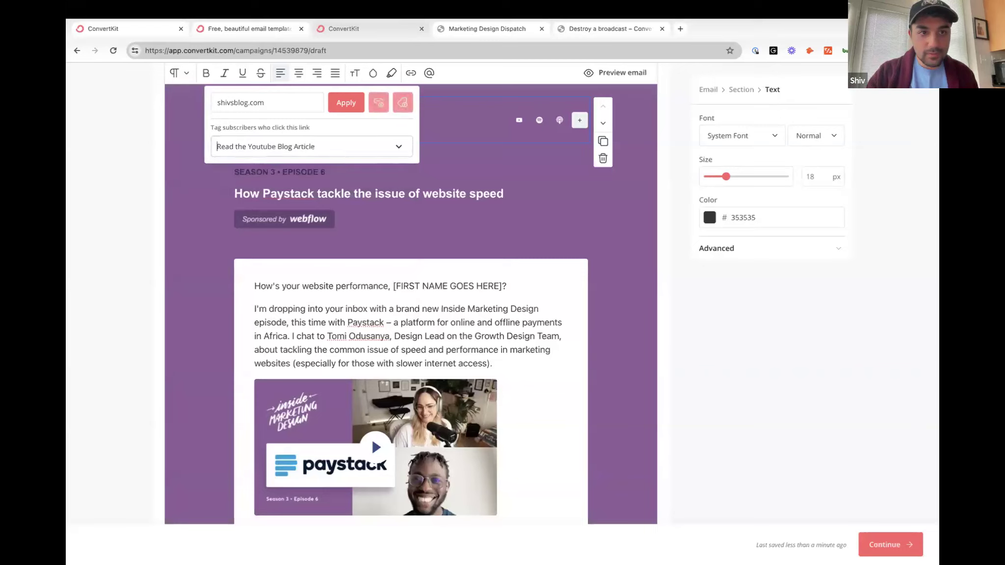
pyautogui.click(346, 102)
pyautogui.click(334, 309)
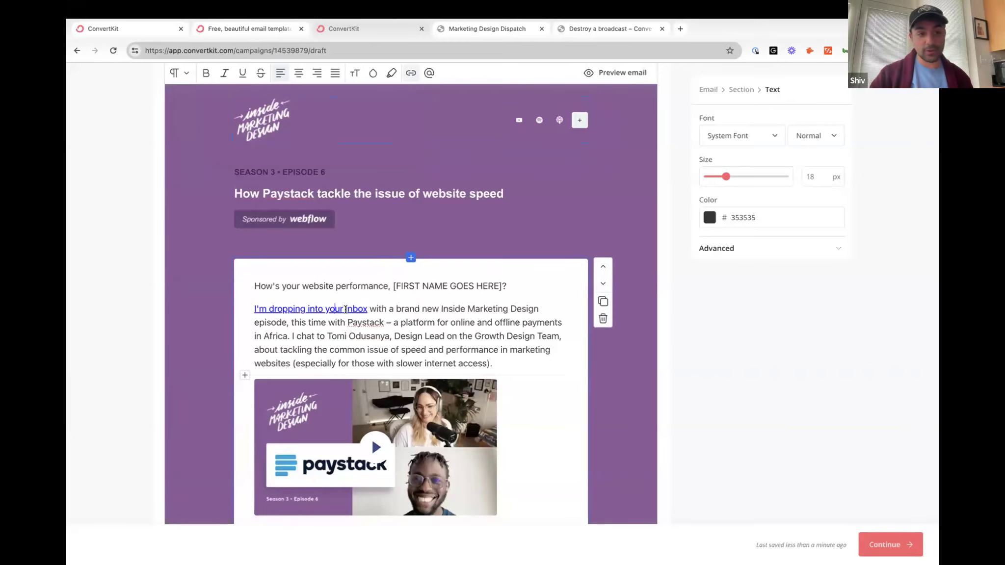
pyautogui.scroll(4, 346, 309)
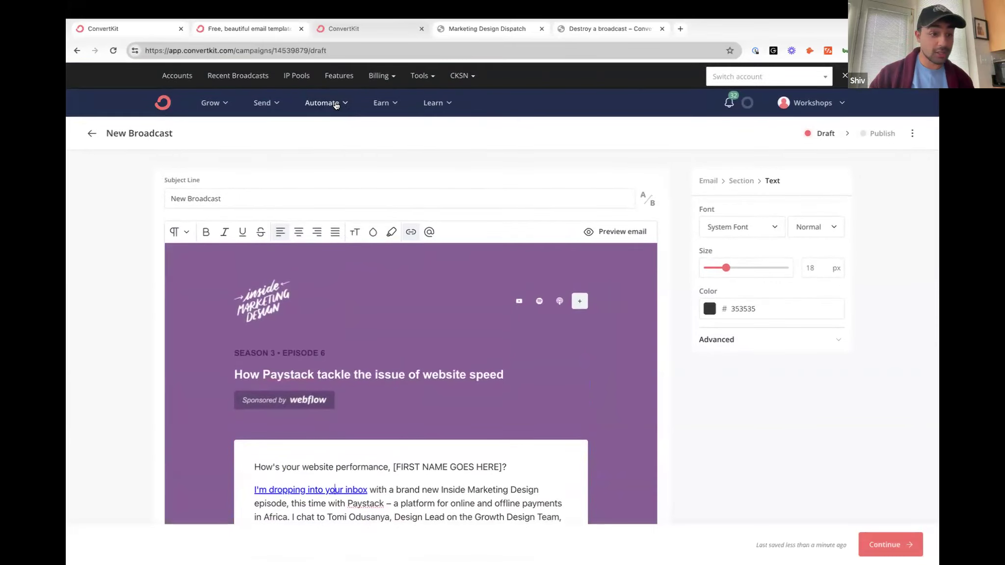
pyautogui.scroll(-5, 347, 339)
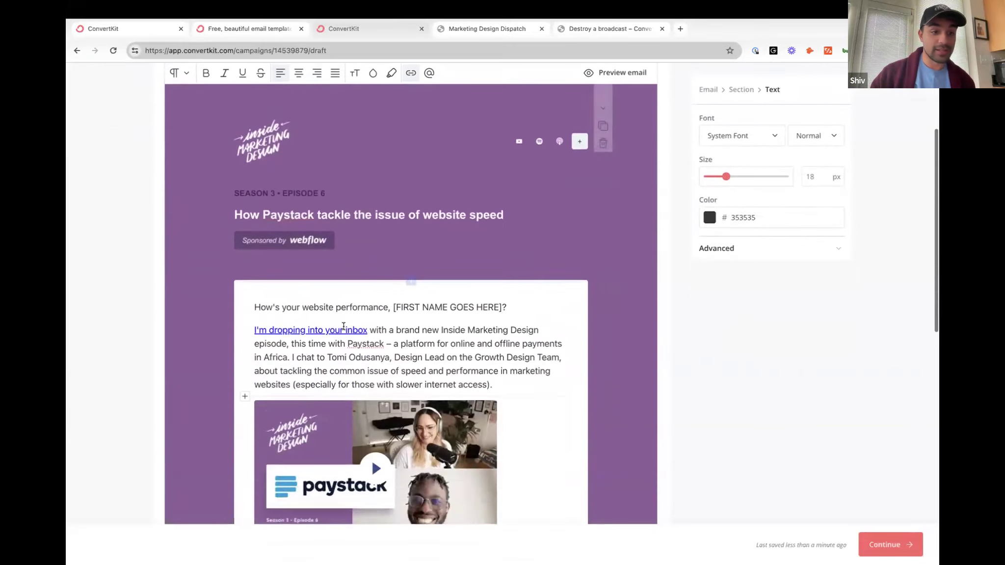